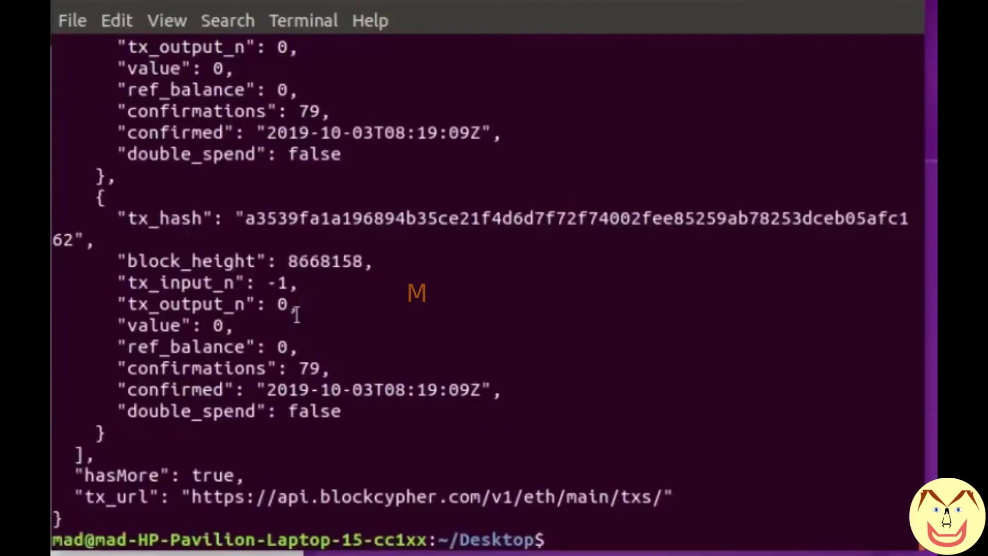
# Step: Generate a receiving QR code, paste a signature to verify and enter a 0.1 send amount
pyautogui.scroll(7, 278, 262)
pyautogui.scroll(15, 274, 256)
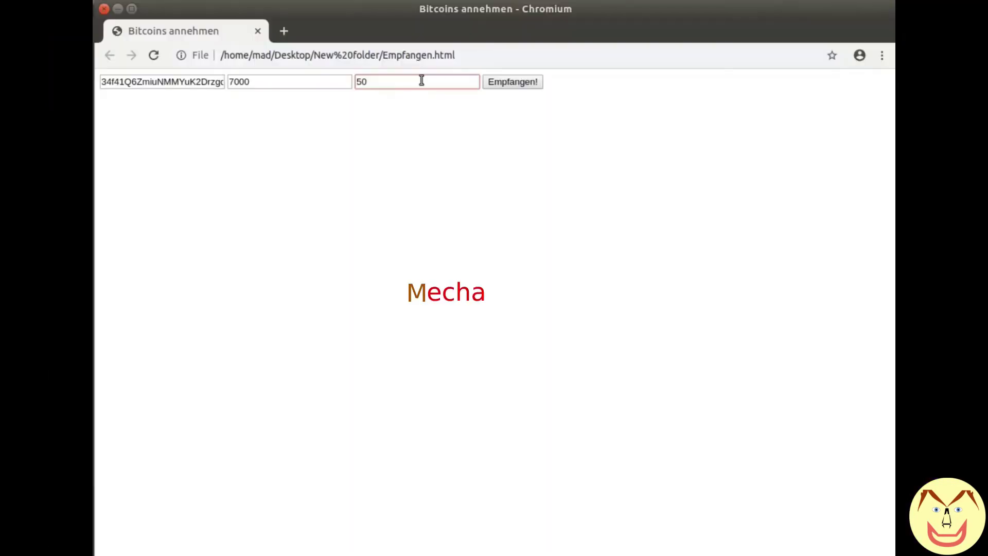
pyautogui.click(511, 83)
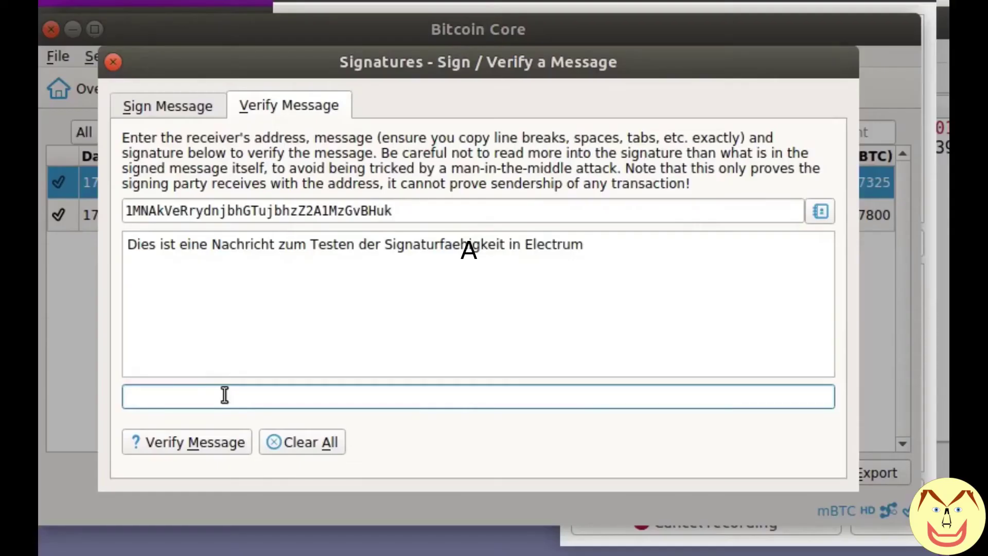
pyautogui.write('IFHCTbYvmLJx3RTF/xnf/Bm45UEzk9wVXYoPjS0PUjSNC4CdRAq/izmD5cg/y/XQQiFs6U7dMXtqiGaDuGCSjjk=')
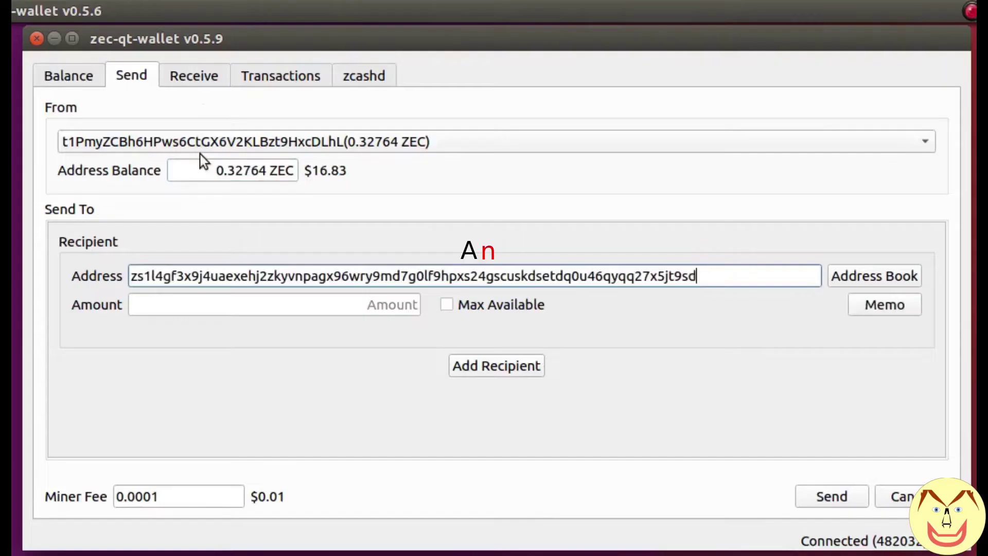
pyautogui.click(239, 303)
pyautogui.write('0.1')
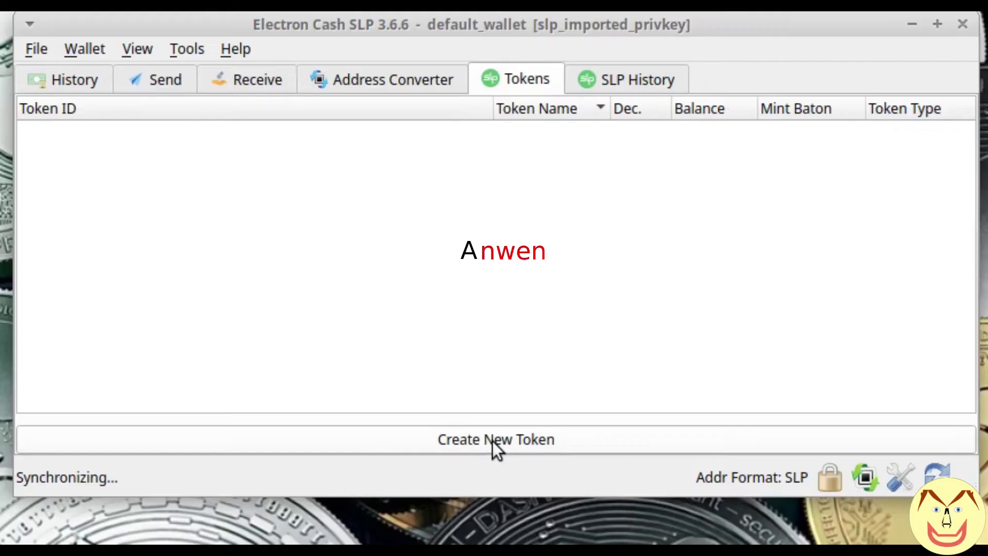
# Step: Start a new SLP token named Mad and confirm being of legal age
pyautogui.click(492, 440)
pyautogui.write('Mad')
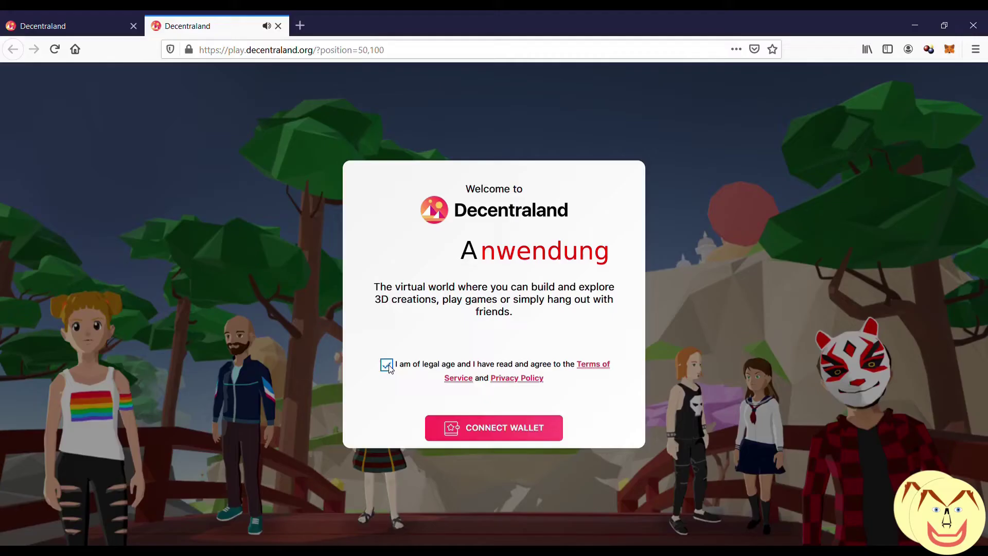
pyautogui.click(386, 364)
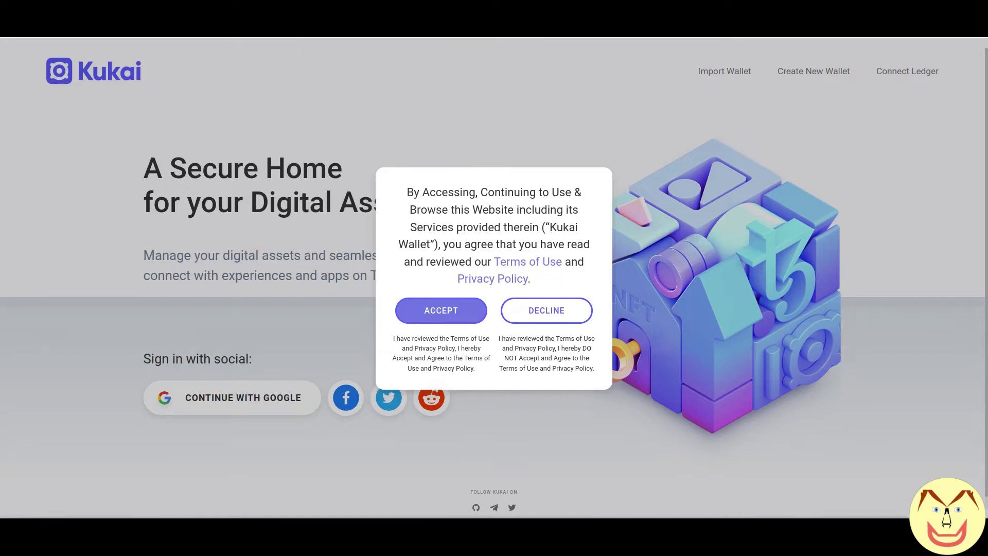
# Step: Accept the Terms of Use prompt on the Kukai landing page
pyautogui.click(463, 314)
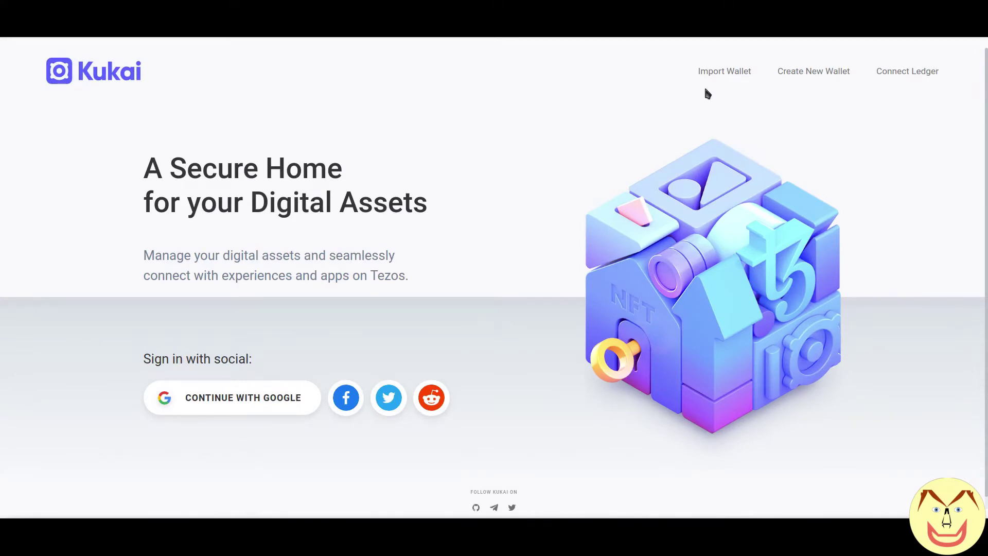
# Step: Import the Desktop keystore hd-wallet.tez into Kukai, entering the wallet password
pyautogui.click(727, 75)
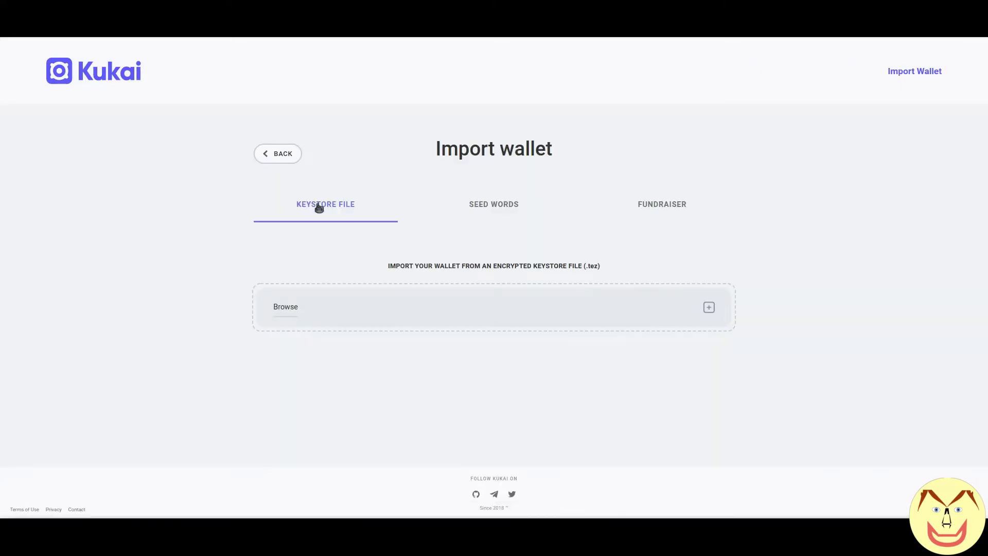
pyautogui.click(708, 306)
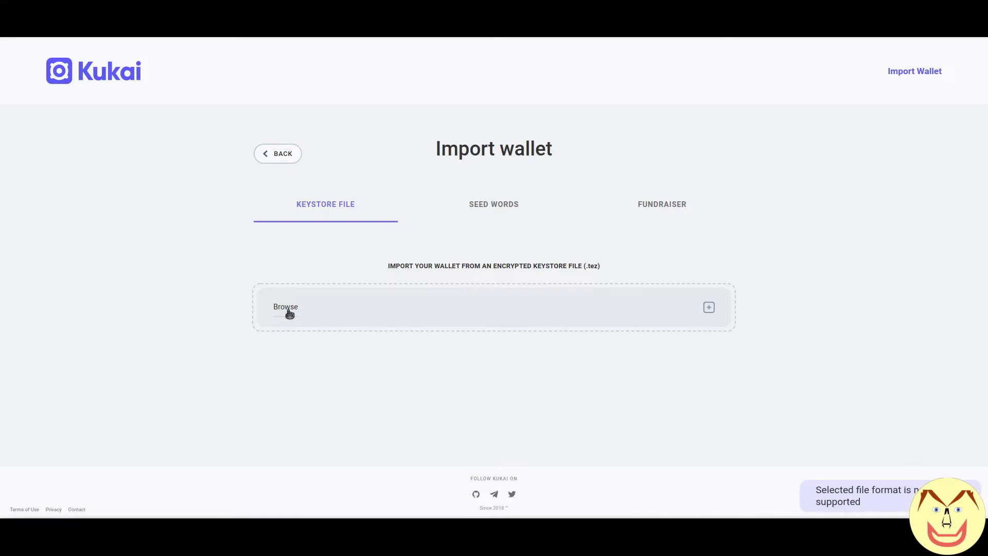
pyautogui.click(378, 314)
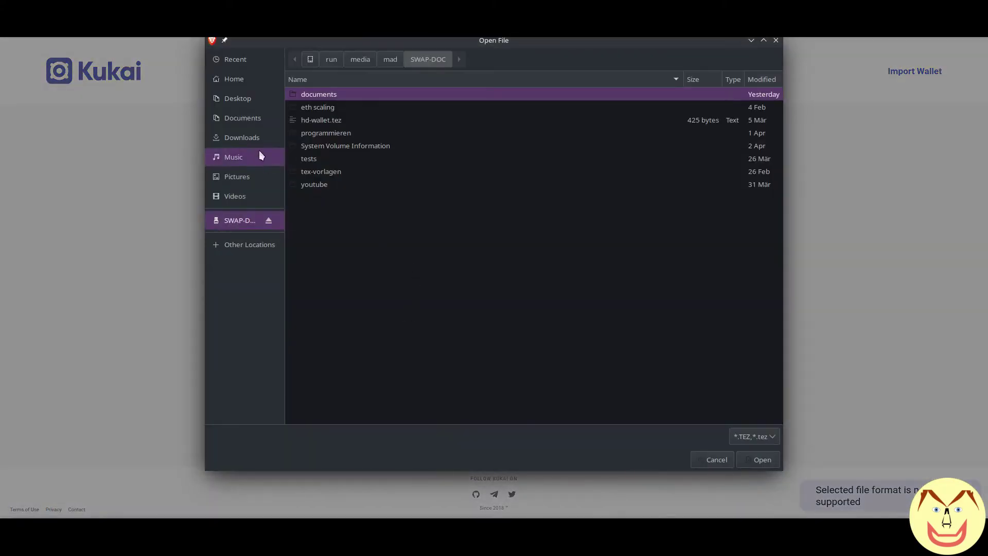
pyautogui.click(239, 98)
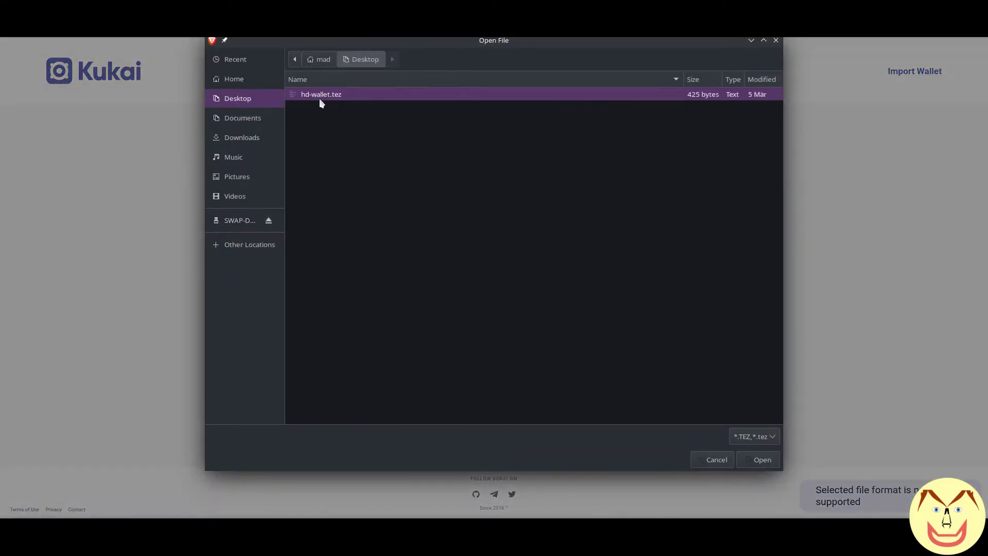
pyautogui.click(751, 460)
pyautogui.click(507, 376)
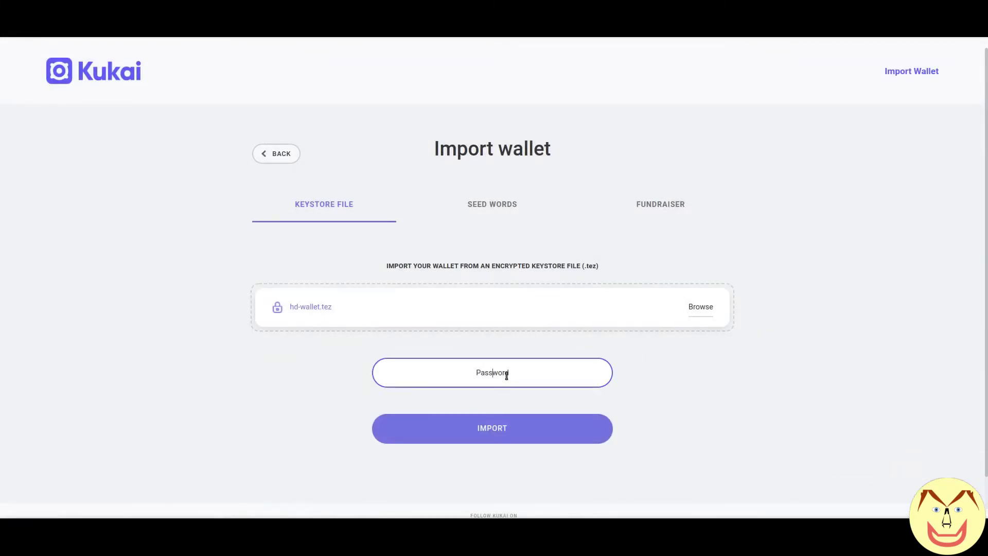
pyautogui.write('************')
pyautogui.click(495, 429)
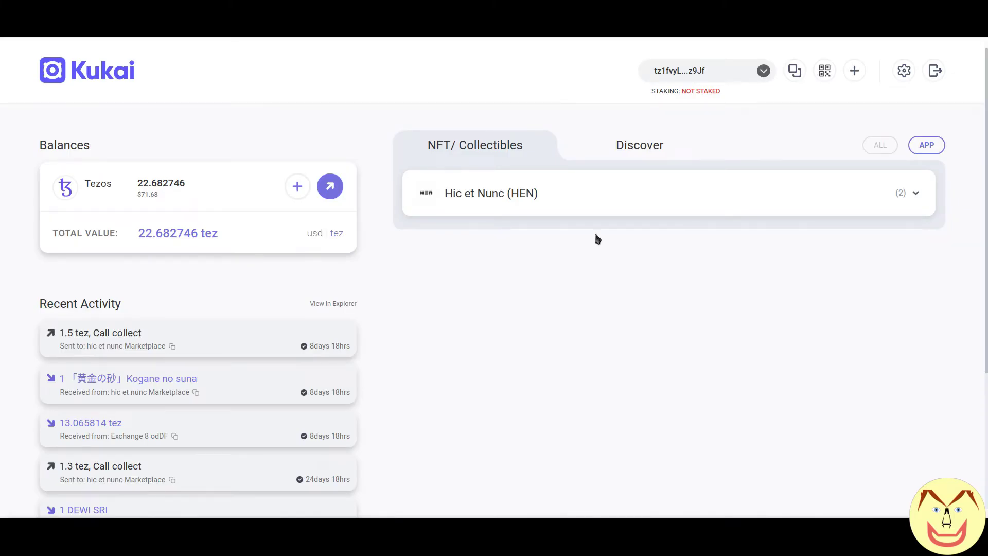
# Step: Launch objkt.com from its card in Kukai's Discover list of Tezos apps
pyautogui.click(632, 147)
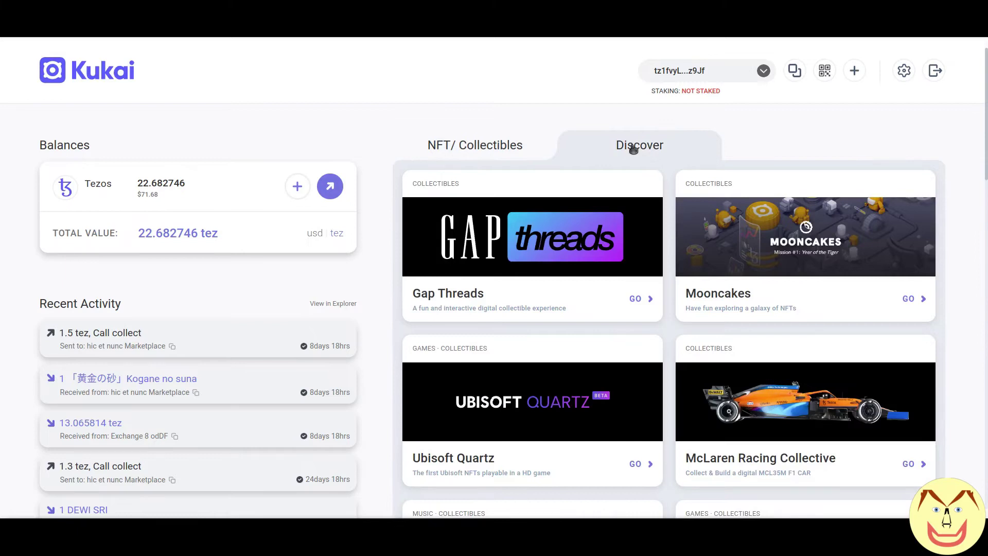
pyautogui.scroll(-4, 916, 205)
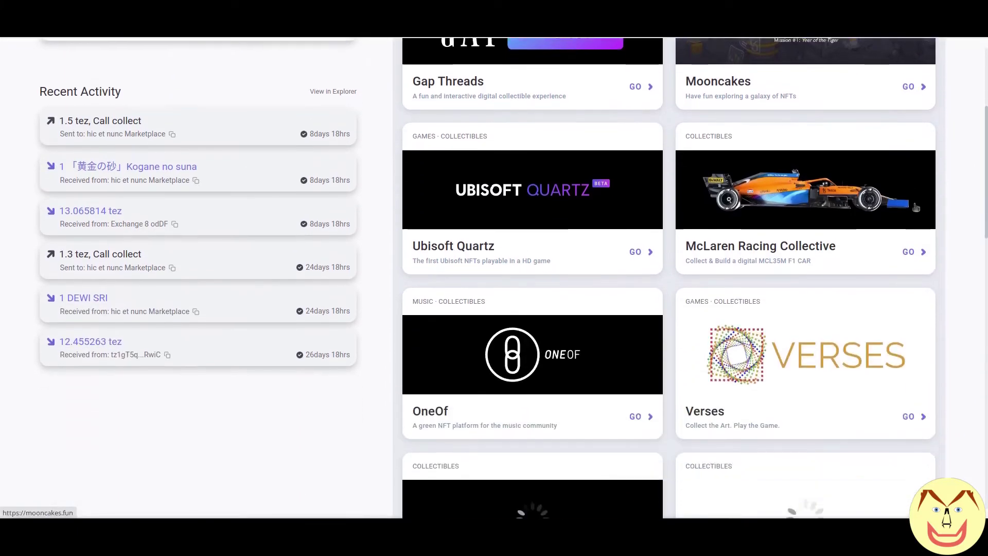
pyautogui.scroll(-7, 915, 206)
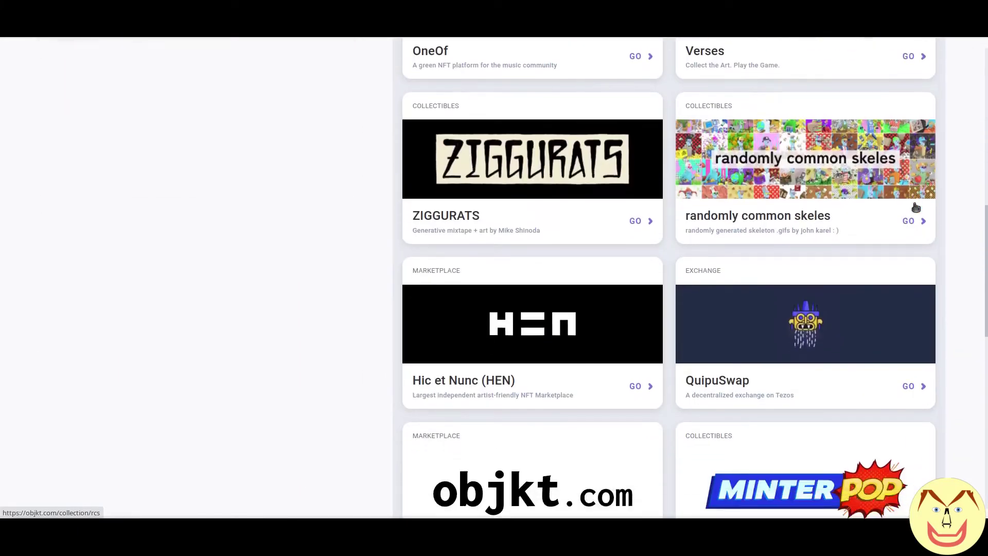
pyautogui.scroll(-4, 915, 206)
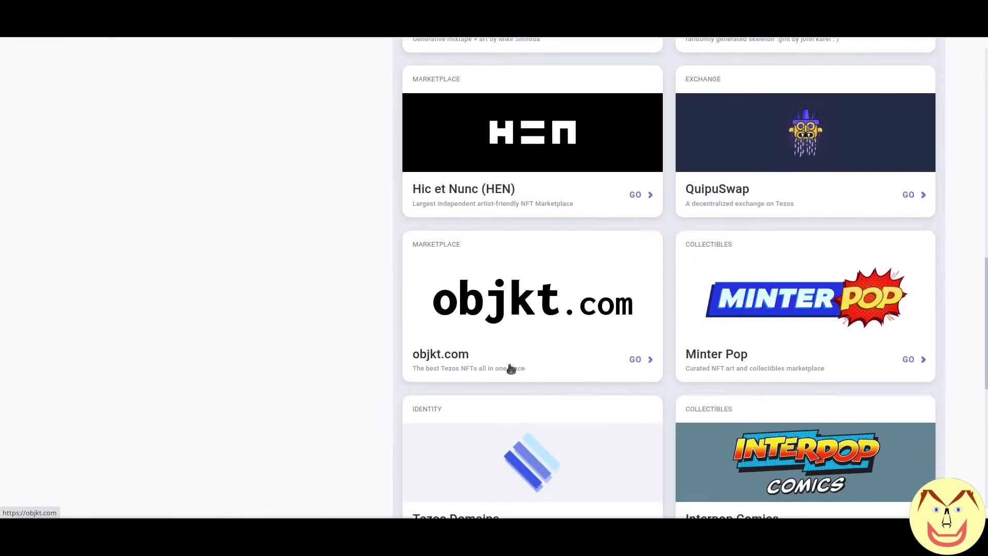
pyautogui.click(638, 360)
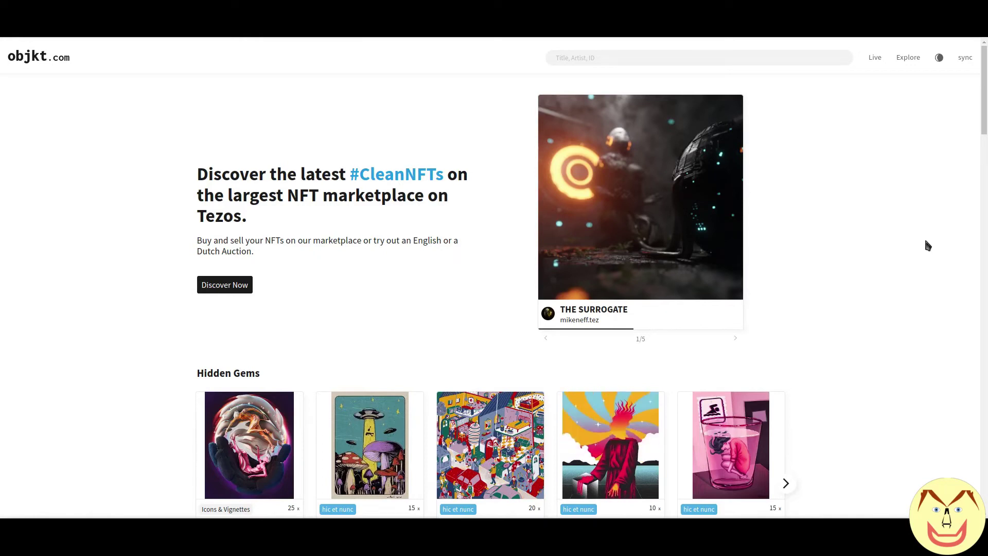
# Step: Connect Kukai Wallet to objkt.com via Beacon, approve access and sign the identity message
pyautogui.click(966, 58)
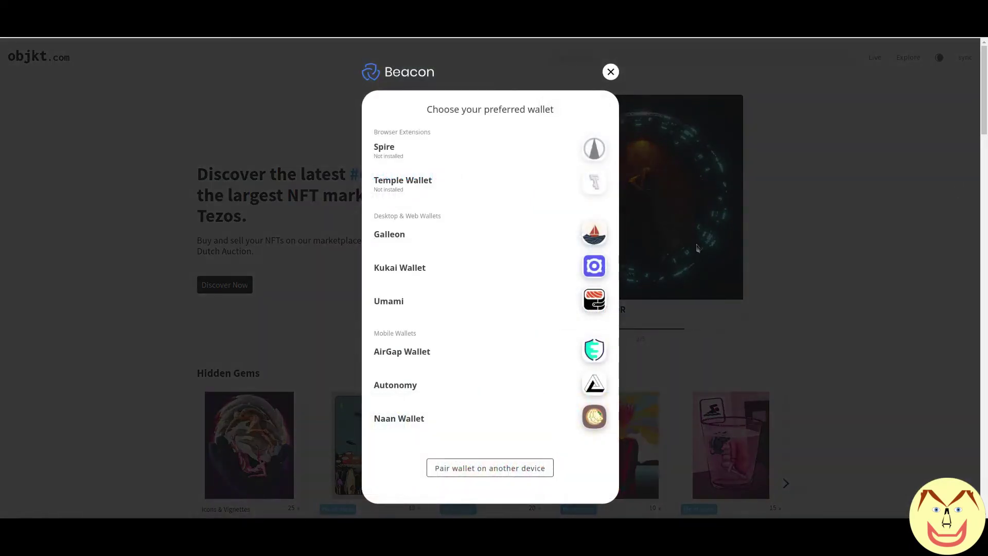
pyautogui.click(401, 271)
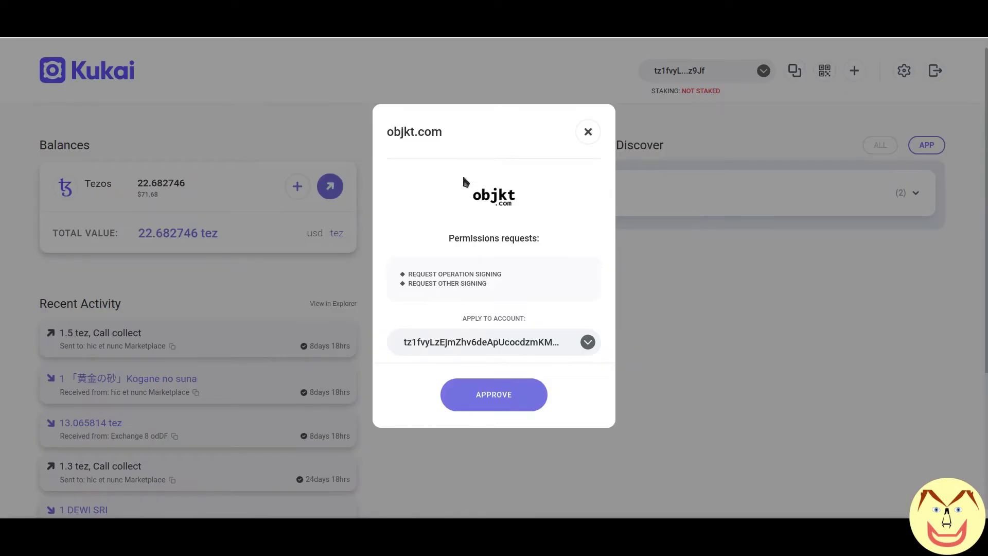
pyautogui.press('Return')
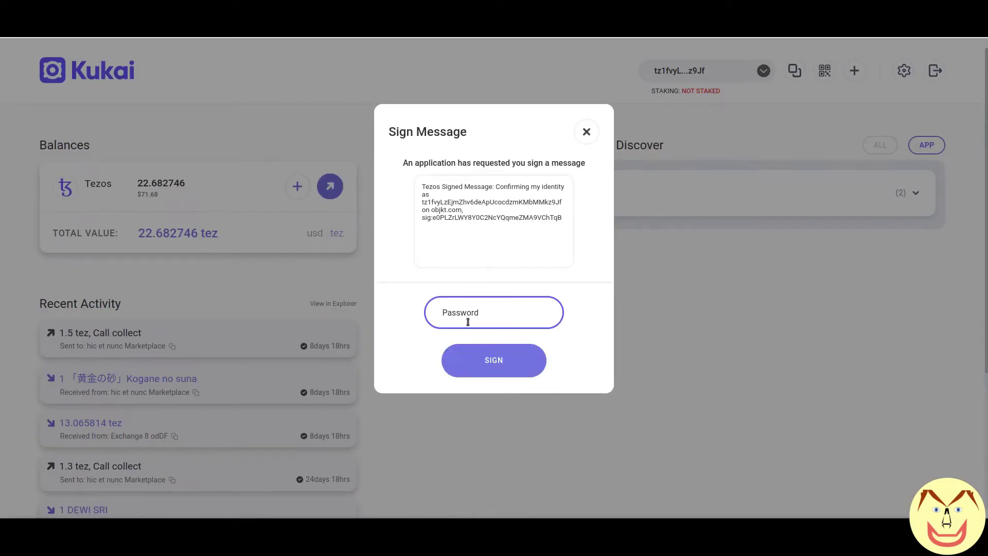
pyautogui.write('*')
pyautogui.press('Return')
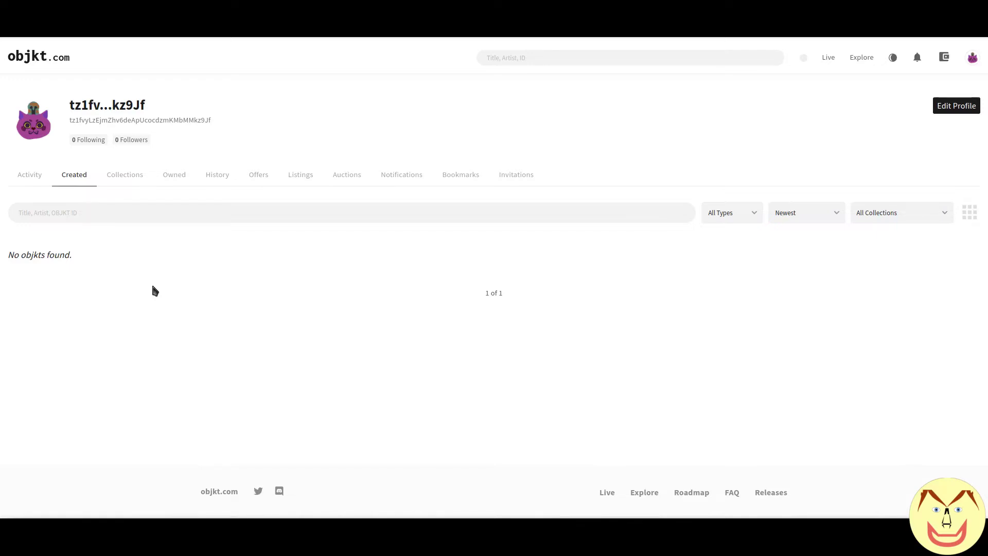
# Step: Switch the objkt.com profile page to its Collections tab
pyautogui.click(133, 177)
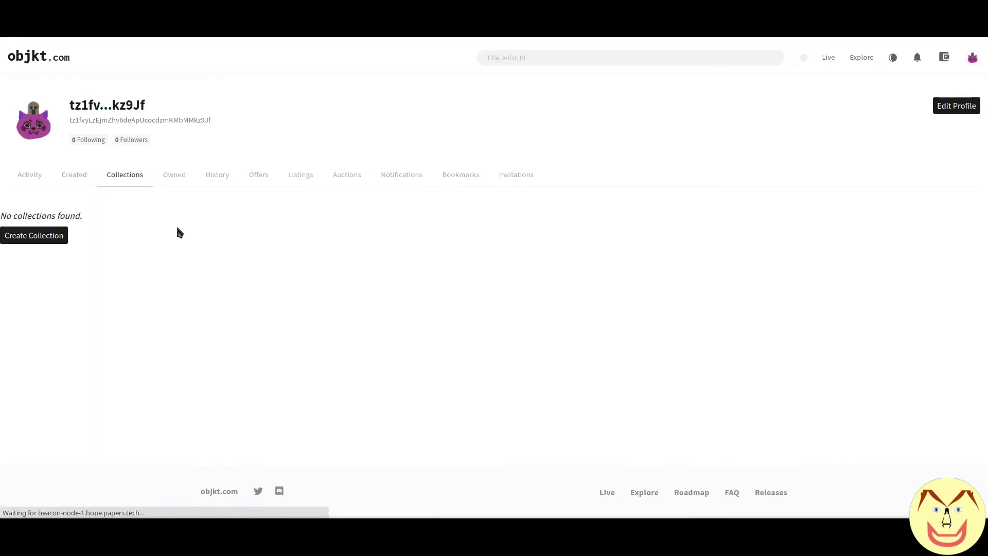
# Step: Create the collection 'Crypto Mantids v0' with description 'Tezos Crypto Mantids!' and submit it
pyautogui.click(56, 241)
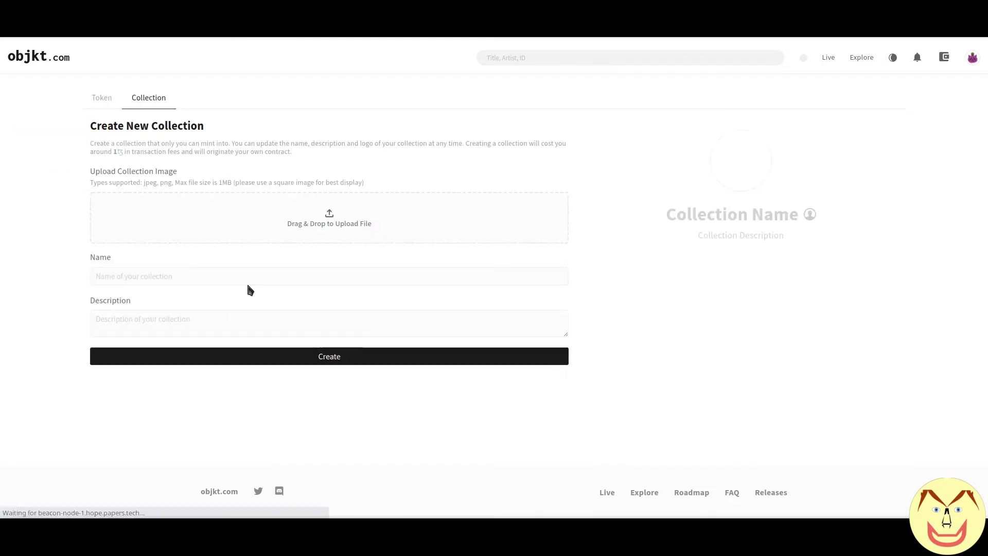
pyautogui.click(161, 278)
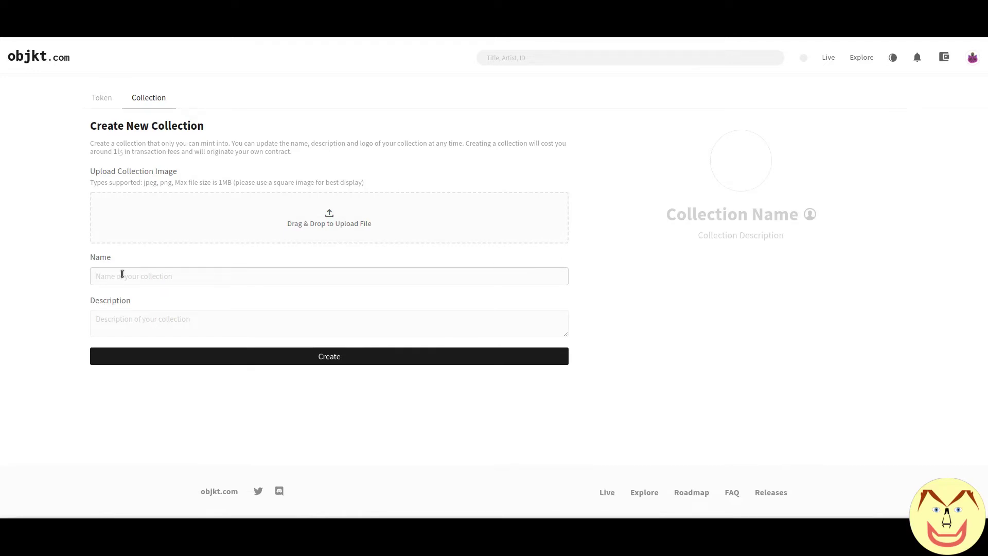
pyautogui.write('Cry')
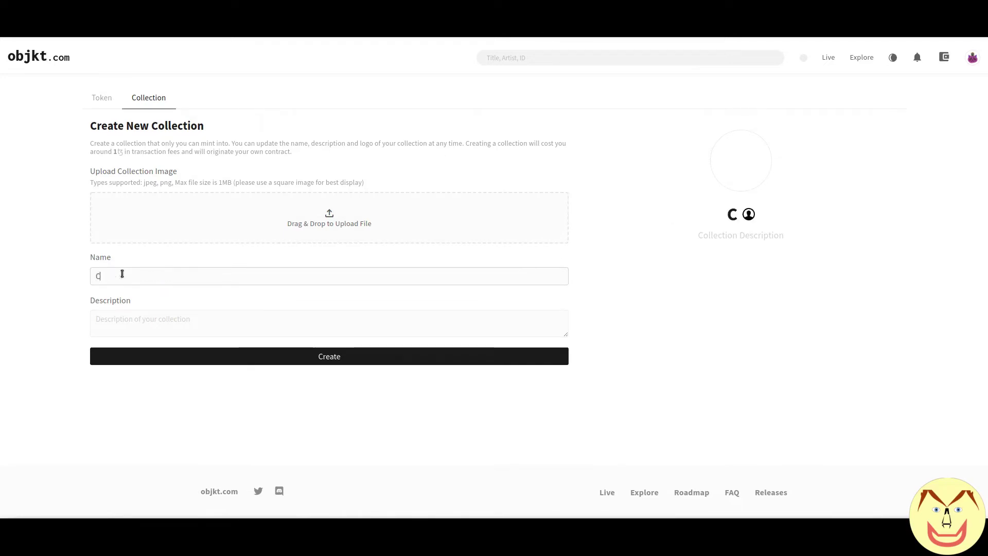
pyautogui.write('pto Mantids v0')
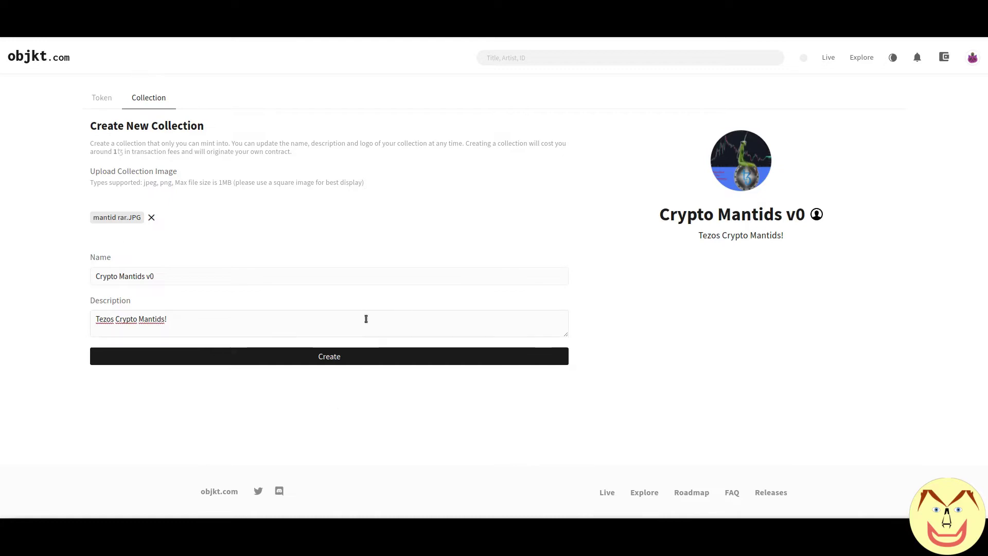
pyautogui.click(330, 364)
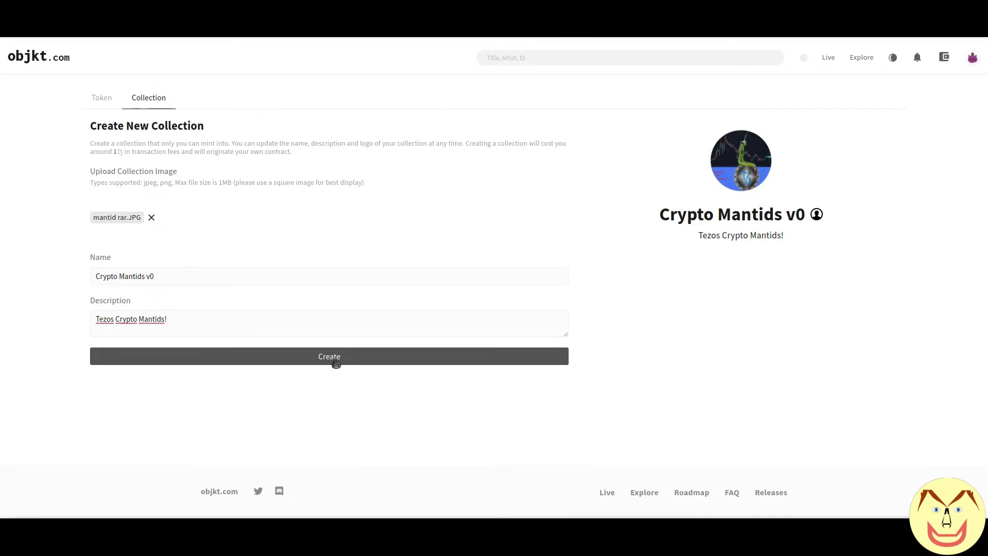
pyautogui.click(335, 363)
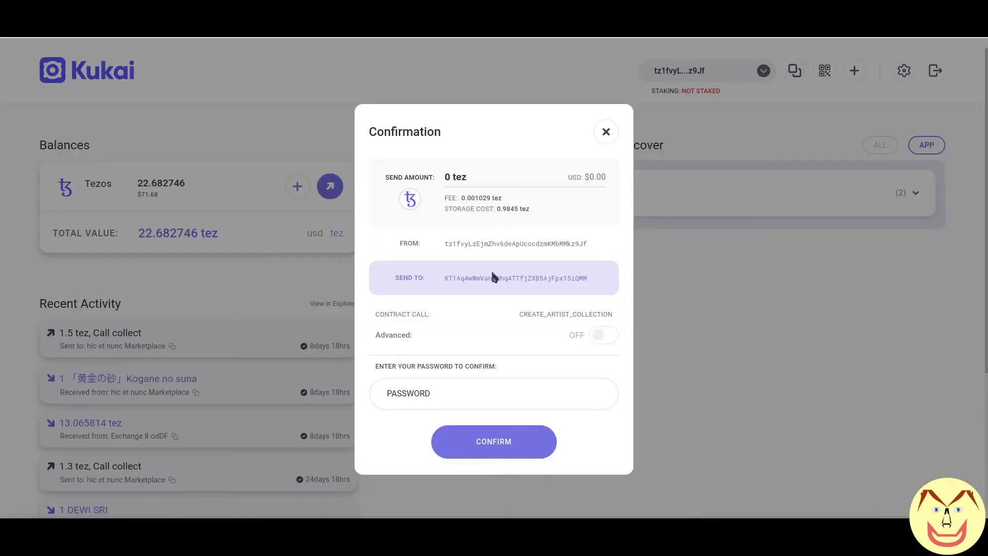
# Step: Confirm the collection-creation transaction in Kukai with the wallet password, then close the wallet tab
pyautogui.click(436, 394)
pyautogui.write('****')
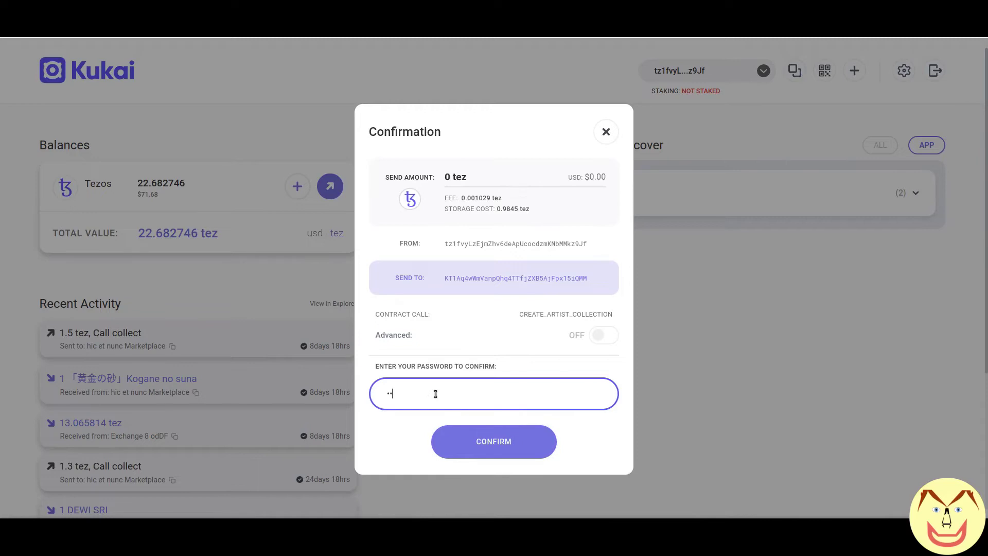
pyautogui.write('******')
pyautogui.click(474, 438)
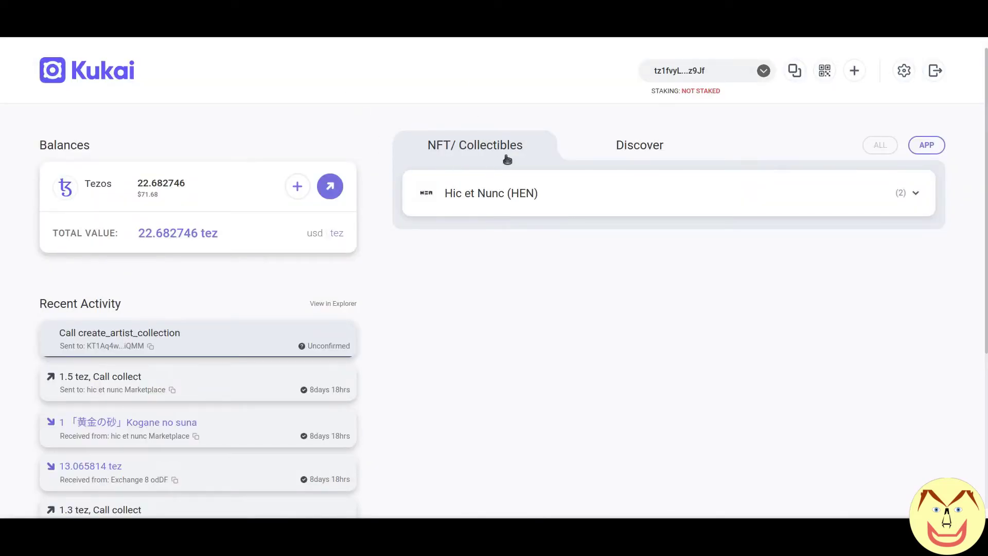
pyautogui.hotkey('ctrl', 'w')
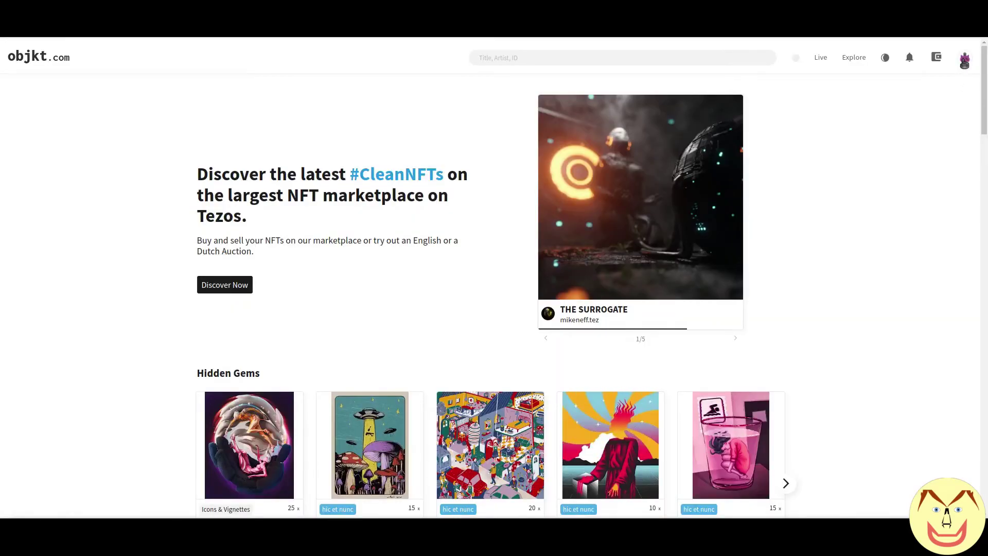
# Step: Open Create from the avatar menu, glance at the Collection tab, then return to the Token form
pyautogui.click(964, 60)
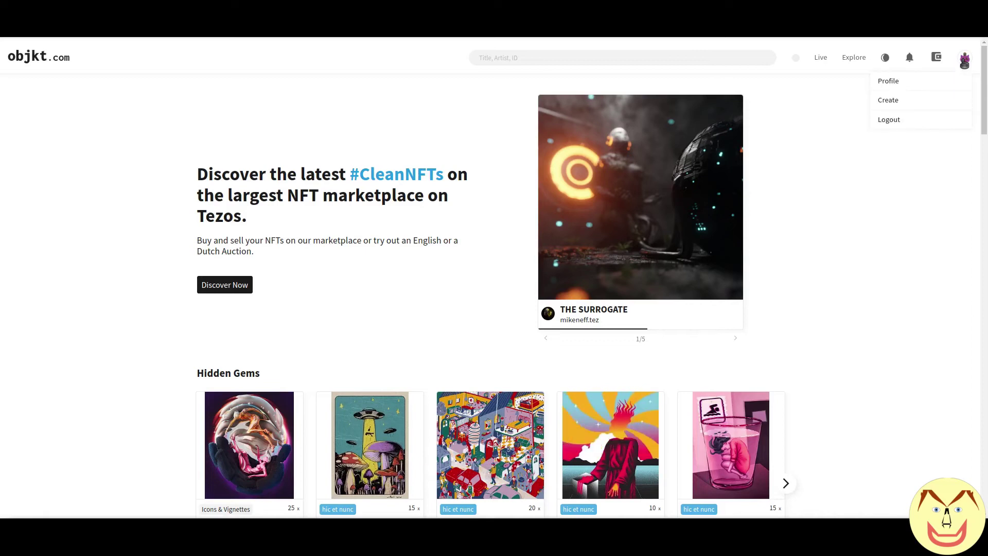
pyautogui.click(889, 100)
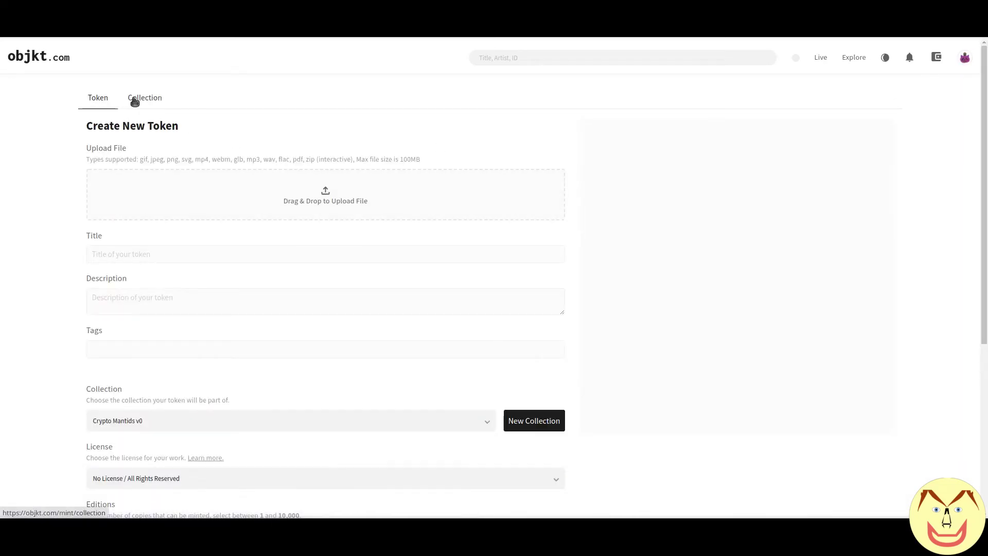
pyautogui.click(137, 99)
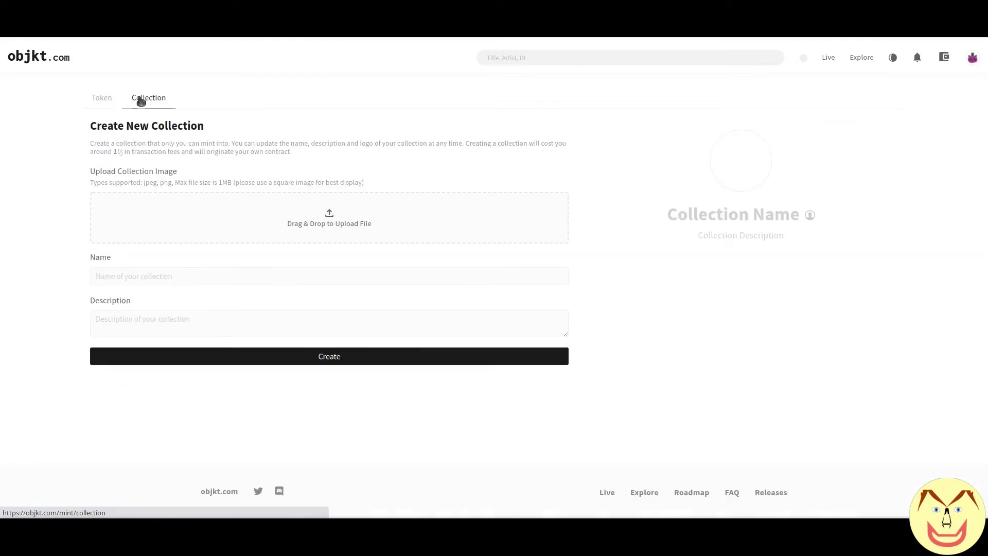
pyautogui.click(106, 101)
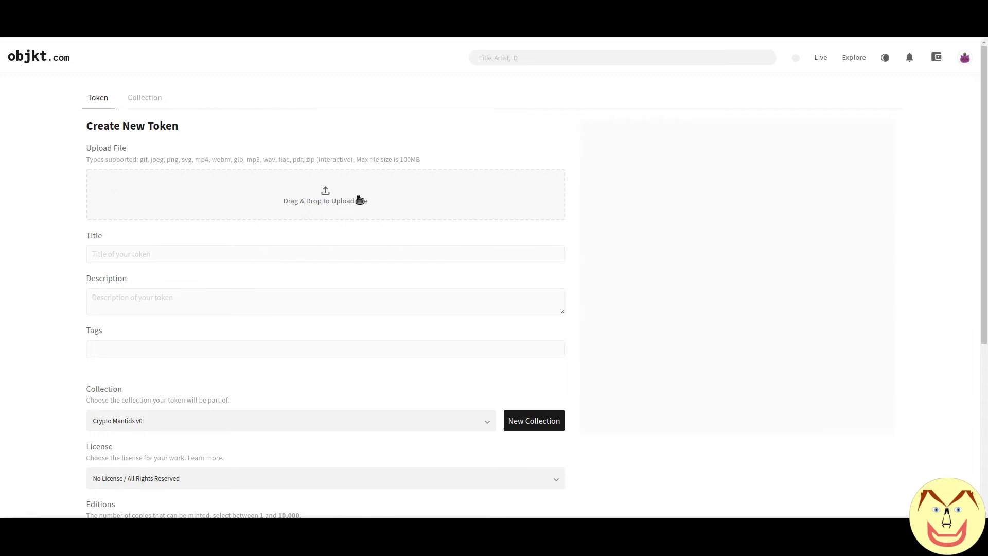
# Step: Upload mantid rar.JPG, title the token 'Tezos Crypto Mantid v0' and paste the German description
pyautogui.click(360, 200)
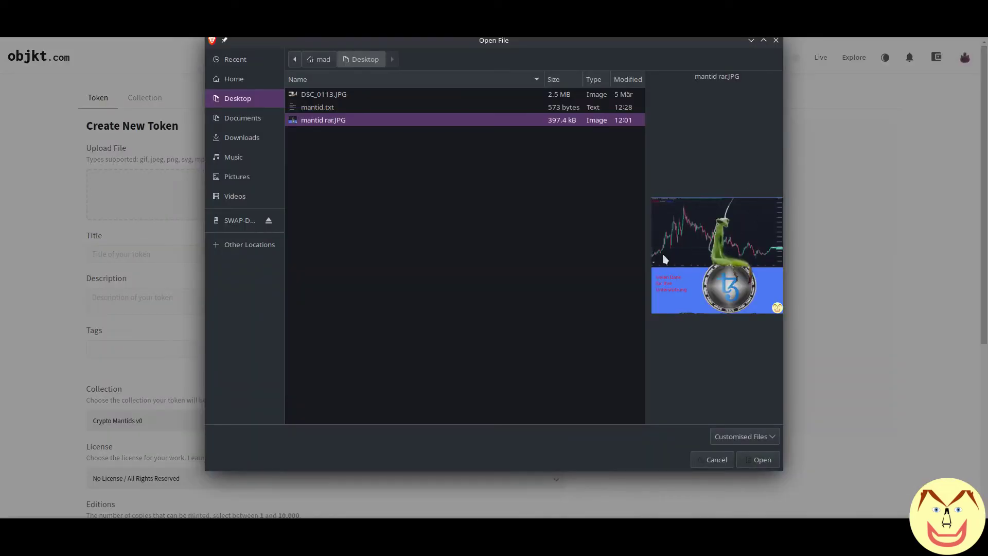
pyautogui.click(761, 460)
pyautogui.click(132, 253)
pyautogui.write('Tezos ')
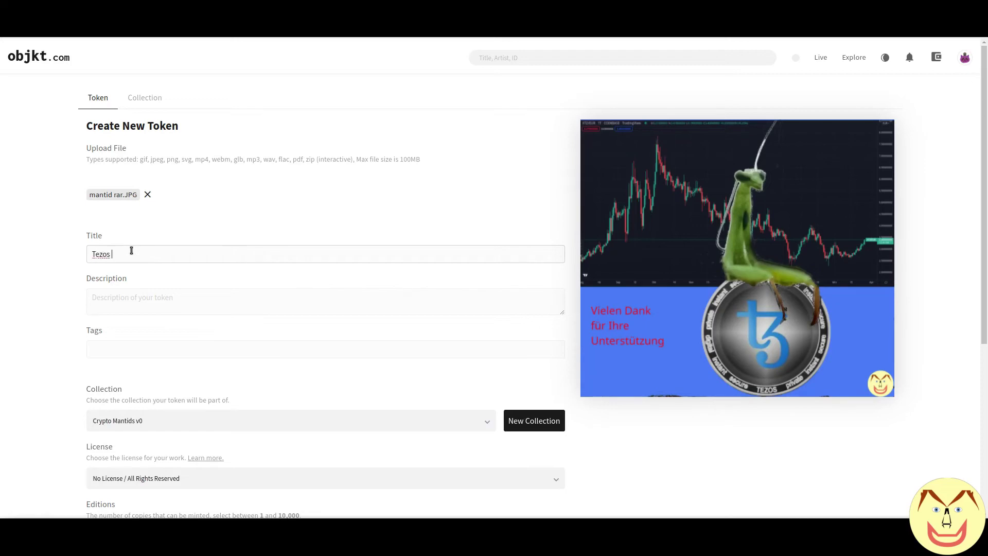
pyautogui.write('Crypto Mantid v0')
pyautogui.click(160, 298)
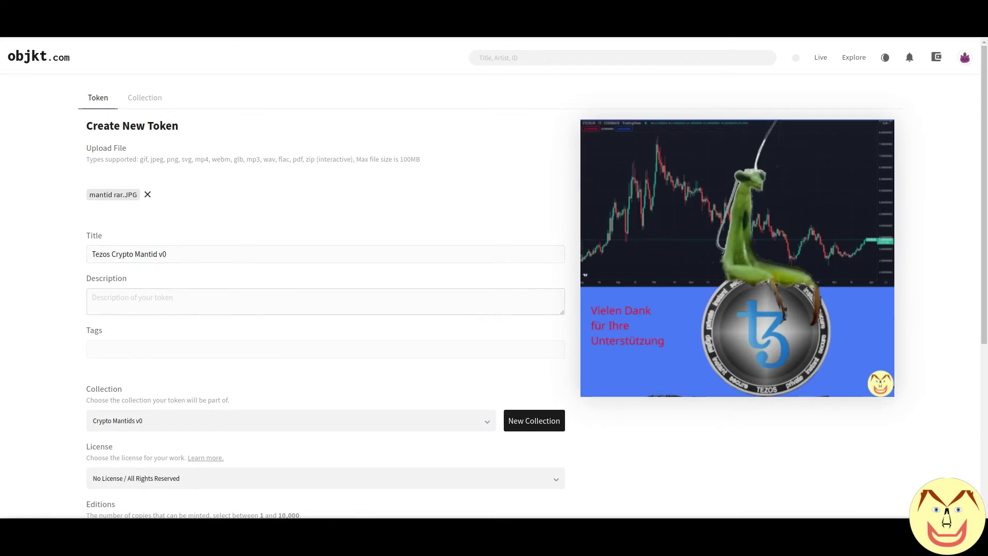
pyautogui.write('Die Gottesanbeterin ist meiner Meinung nach die beste Repräsentation des HODLers. Sie liegt auf der Lauer, schnappt schnell, plötzlich und unerwartet zu...und...vor Allem...sie hat einen festen Griff, dem nicht zu entkommen ist!')
# Step: Paste the five tags and keep the license as No License / All Rights Reserved
pyautogui.scroll(-2, 111, 262)
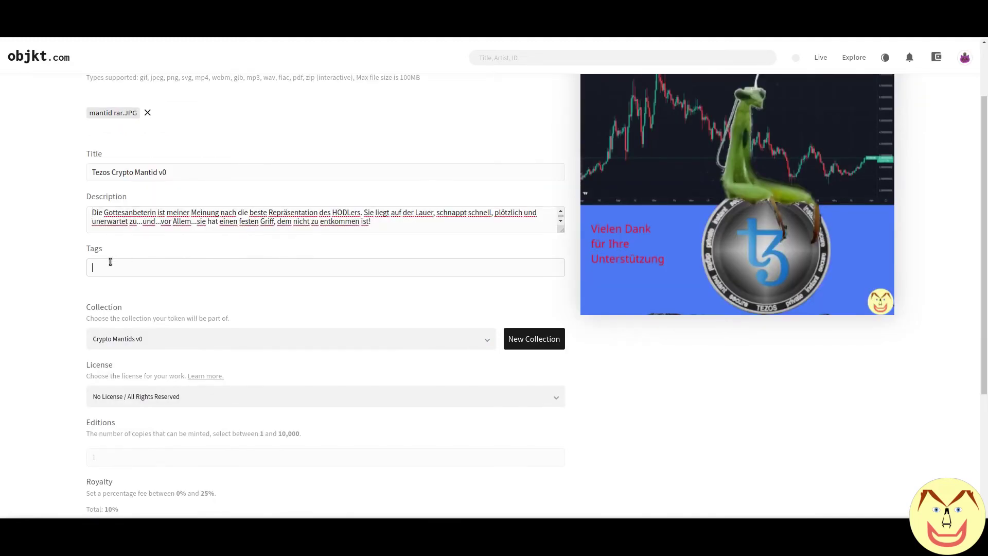
pyautogui.write('#tez')
pyautogui.press('BackSpace')
pyautogui.press('BackSpace')
pyautogui.press('BackSpace')
pyautogui.write('$xtz,tezos,gottesanbeterin,hodler,praying mantid')
pyautogui.scroll(-1, 110, 262)
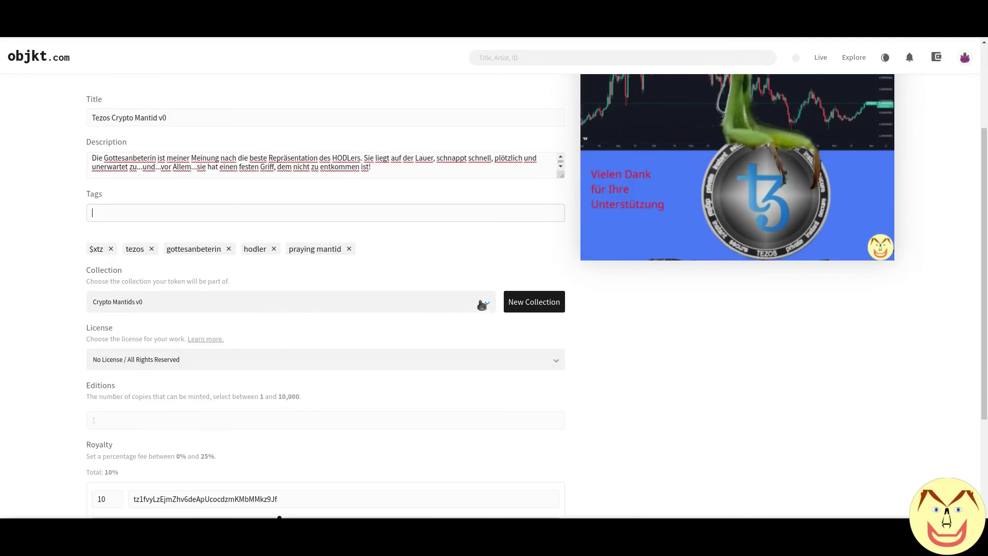
pyautogui.scroll(1, 376, 308)
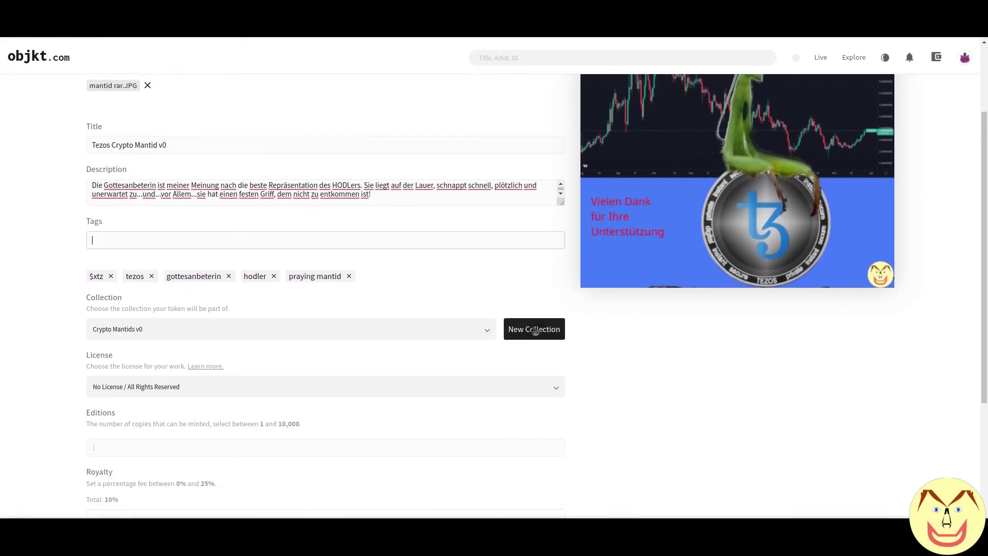
pyautogui.scroll(-1, 535, 387)
pyautogui.scroll(-1, 535, 387)
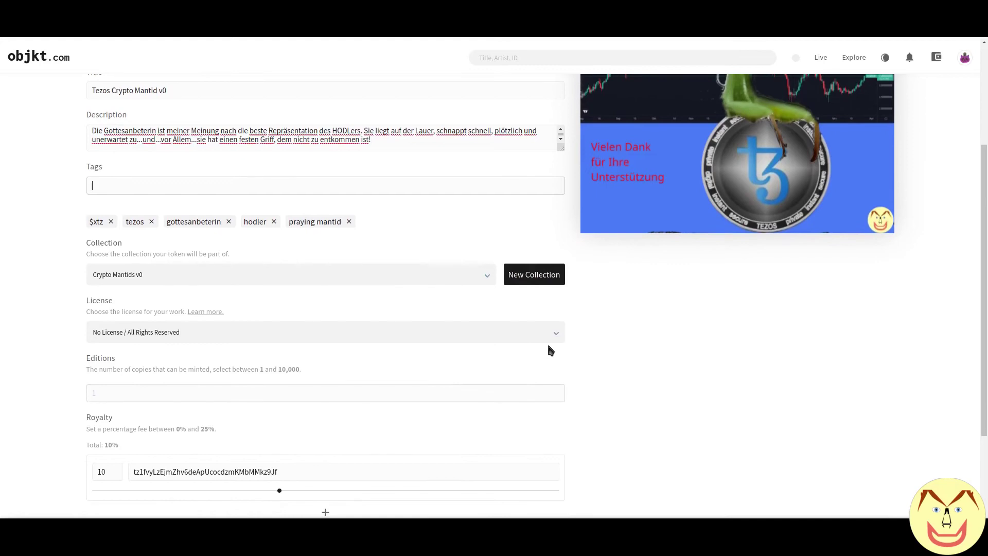
pyautogui.click(557, 334)
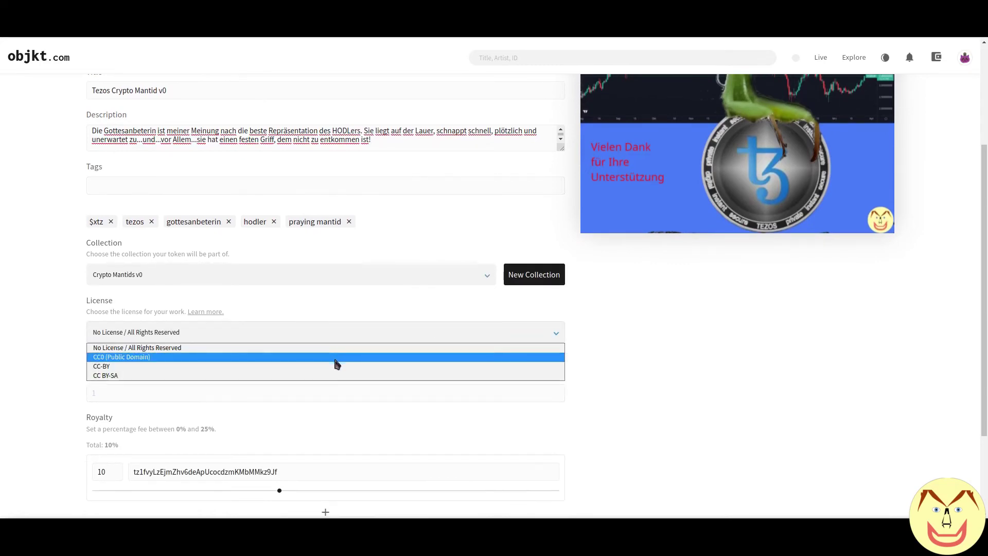
pyautogui.click(323, 329)
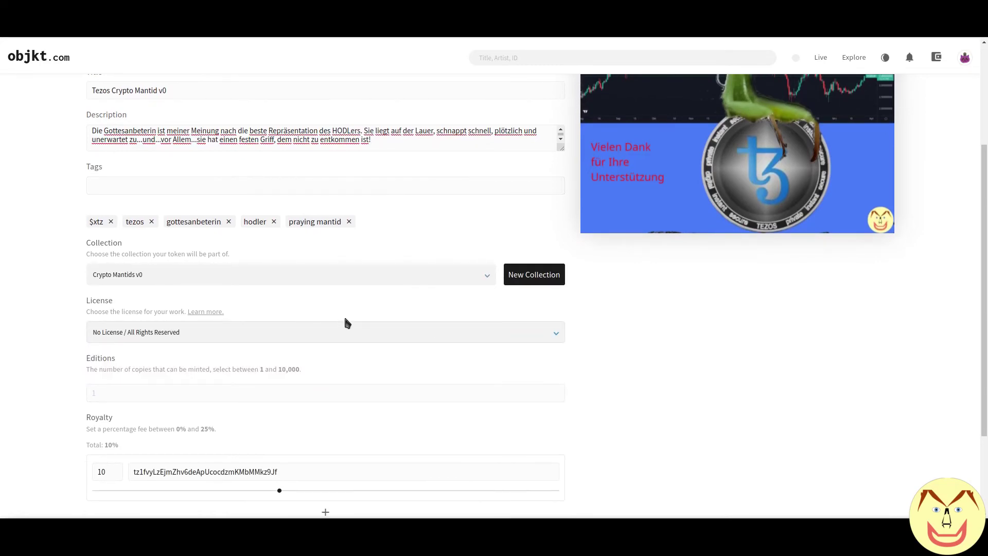
pyautogui.scroll(-1, 344, 322)
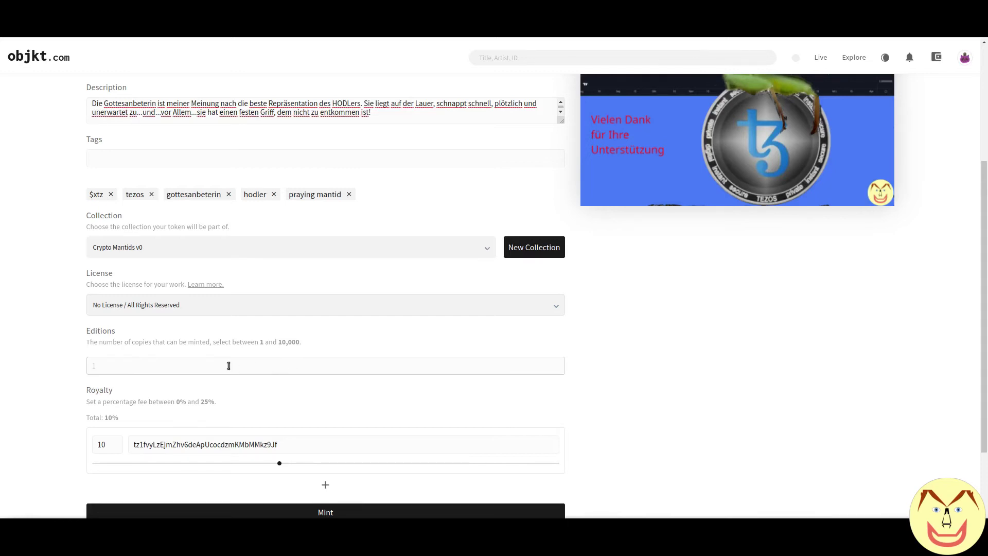
# Step: Enter 10 as the token's number of editions
pyautogui.scroll(2, 526, 296)
pyautogui.scroll(-3, 527, 293)
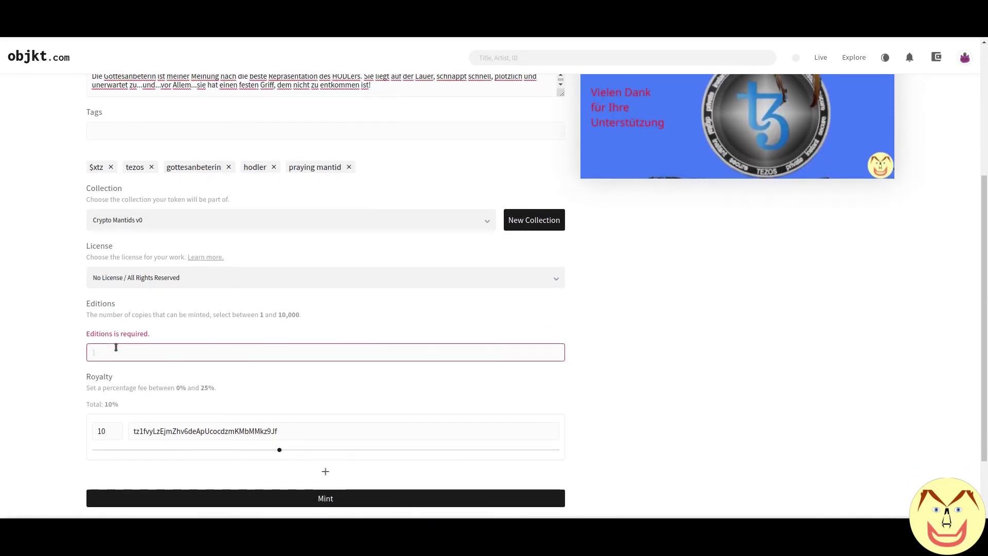
pyautogui.write('10')
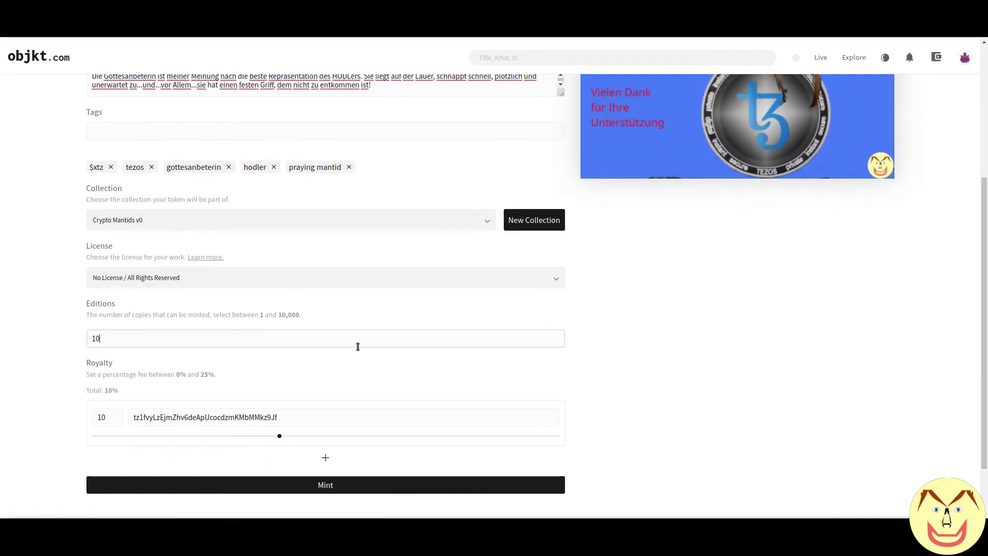
pyautogui.scroll(4, 357, 345)
pyautogui.scroll(-4, 441, 328)
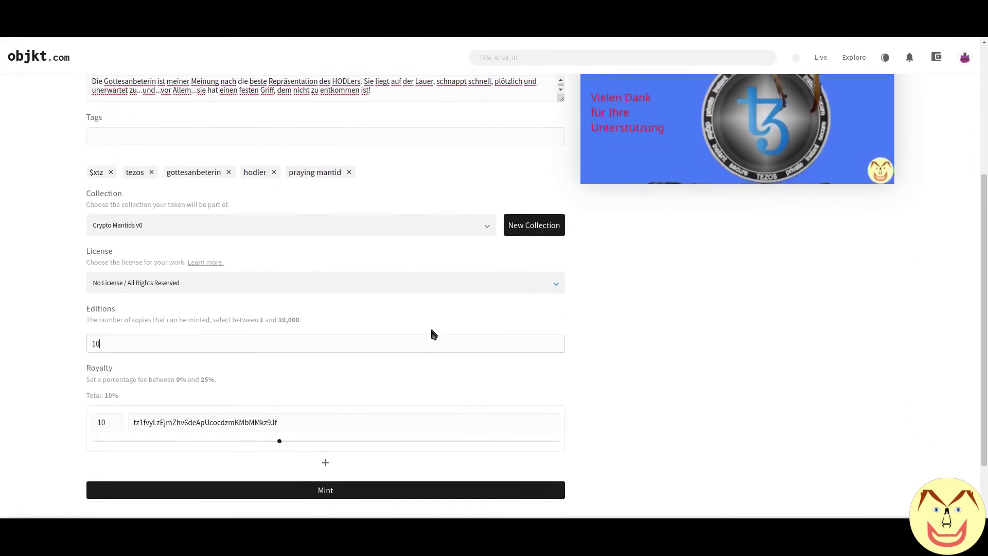
pyautogui.scroll(4, 663, 186)
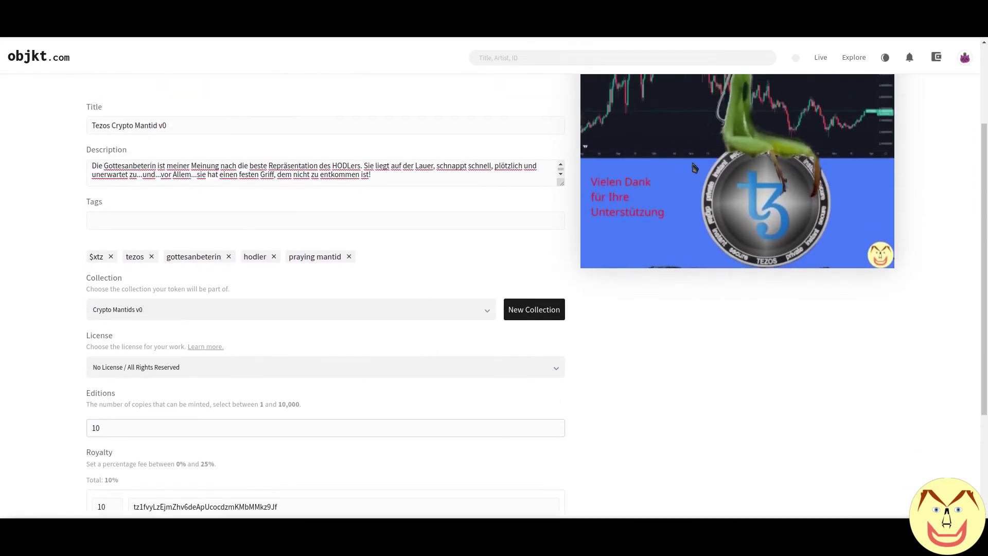
pyautogui.scroll(-1, 305, 329)
pyautogui.scroll(-3, 732, 325)
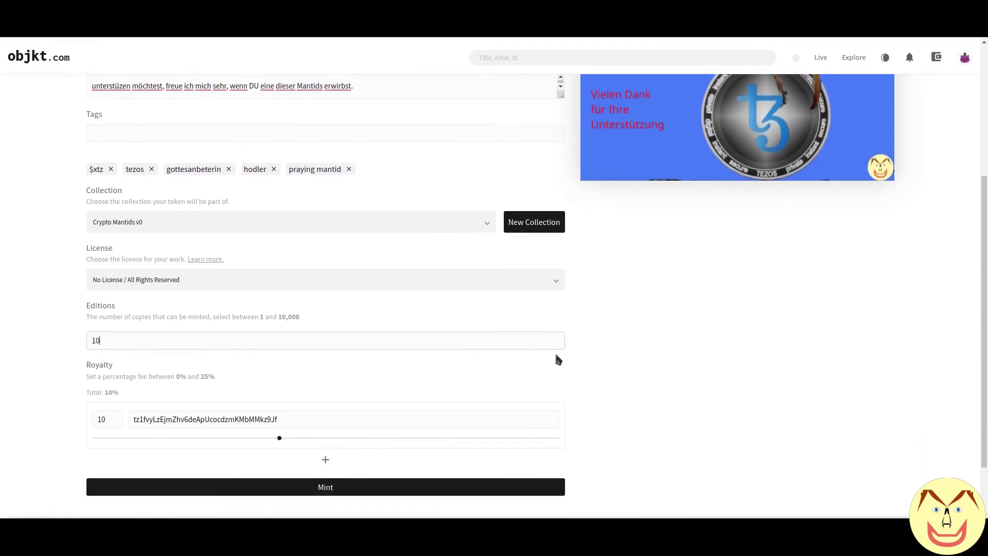
pyautogui.click(203, 335)
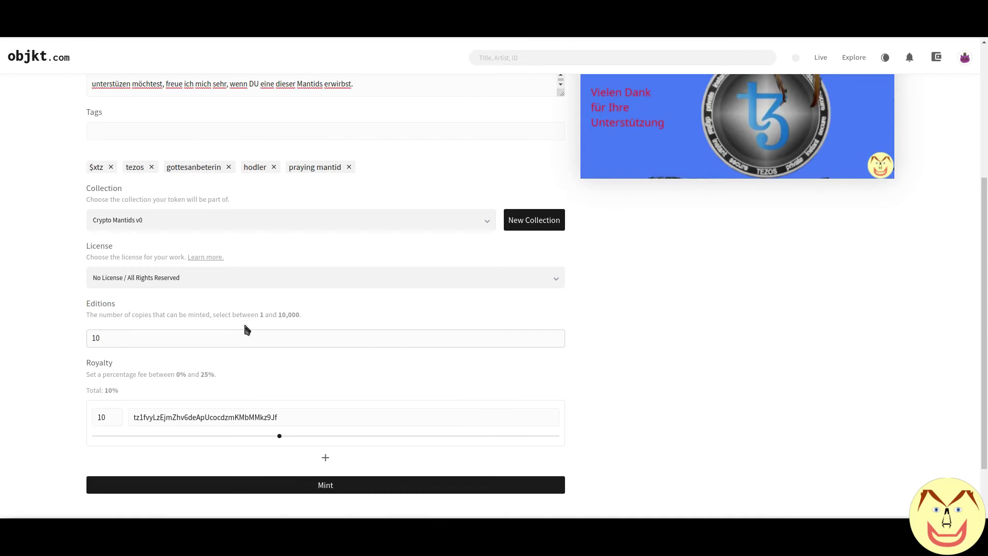
# Step: Change the royalty share from 10% to 5%, adding and then removing a second recipient
pyautogui.press('Tab')
pyautogui.write('5')
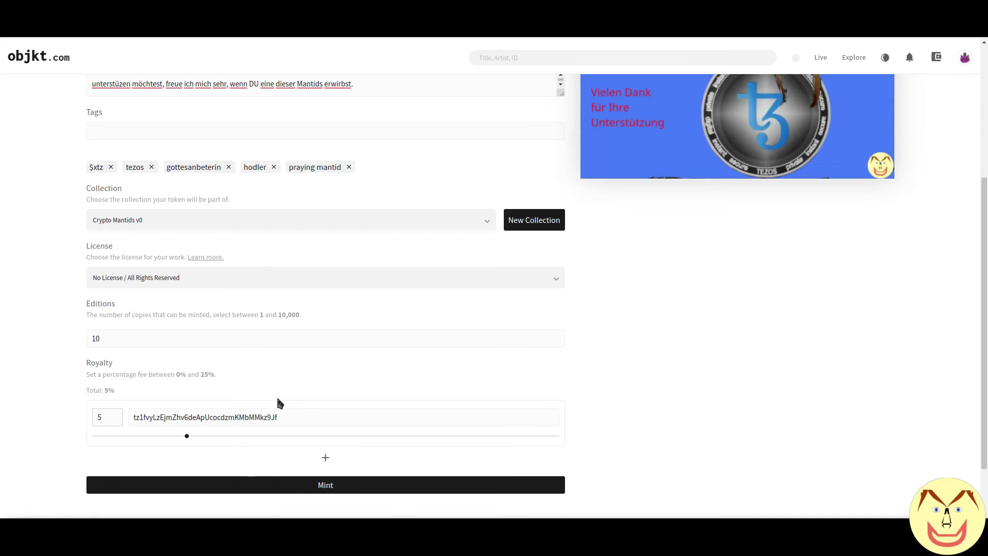
pyautogui.scroll(-1, 277, 402)
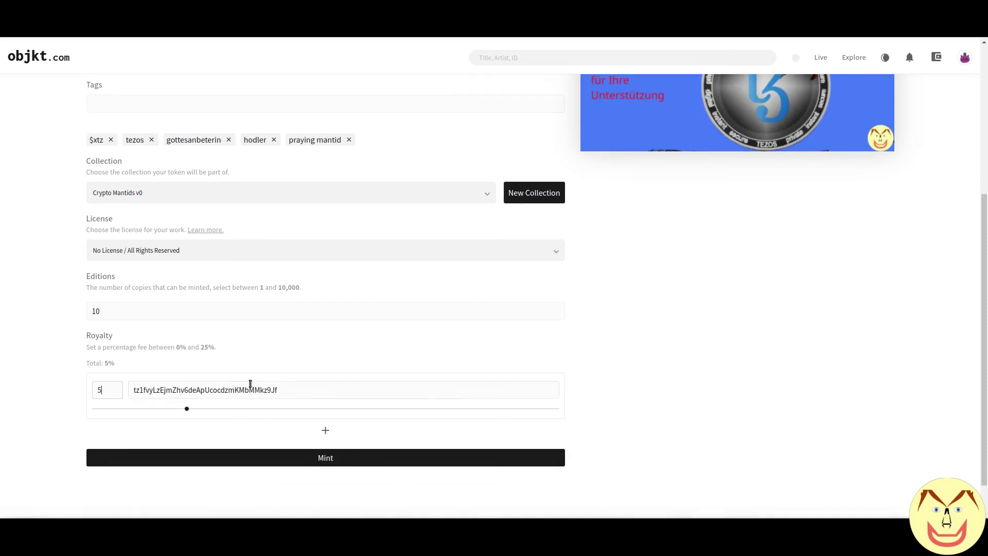
pyautogui.click(329, 433)
pyautogui.scroll(-2, 230, 414)
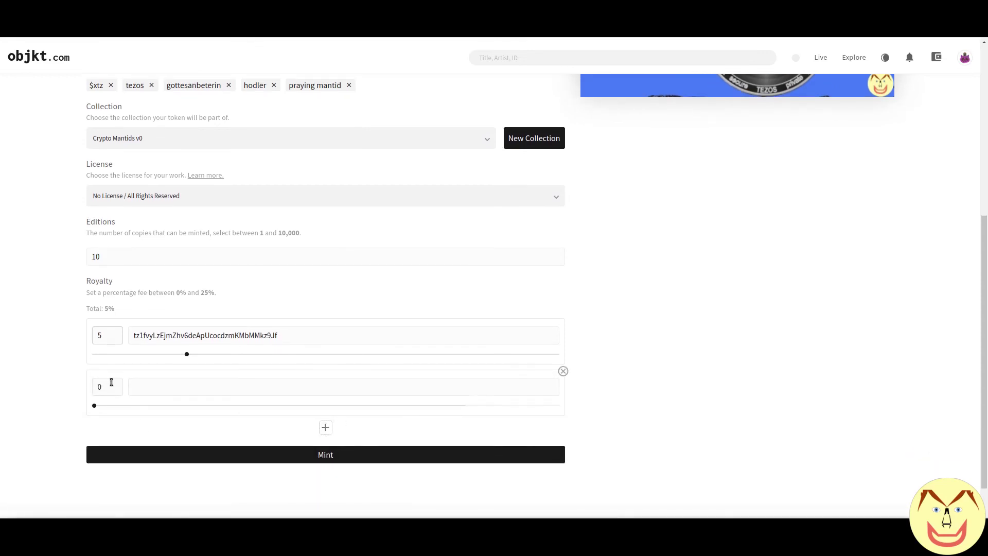
pyautogui.click(563, 371)
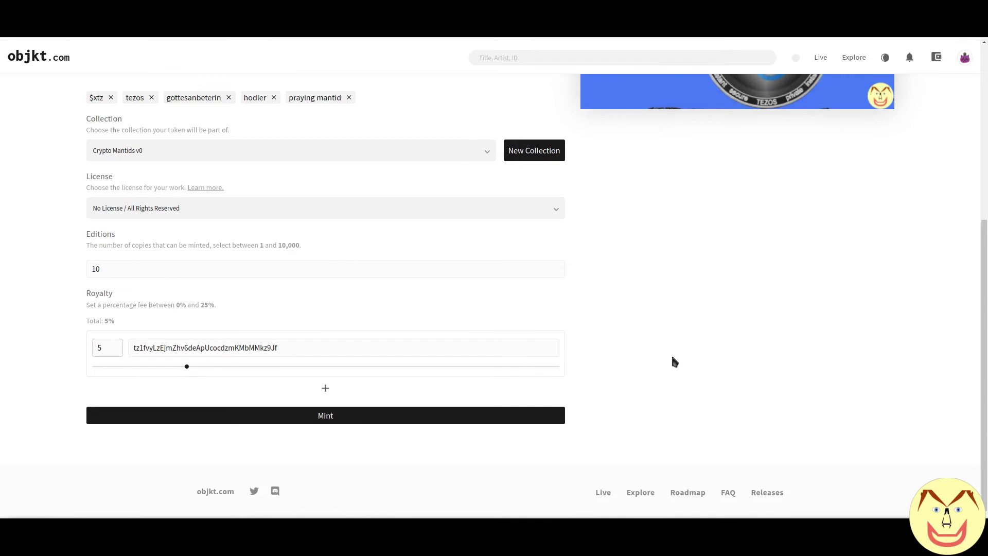
pyautogui.click(350, 421)
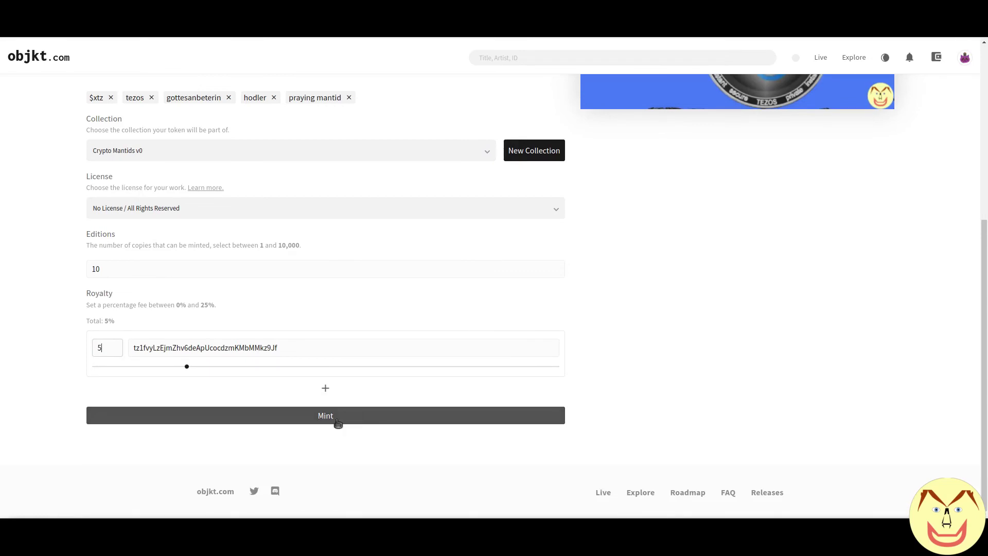
# Step: Start minting the Tezos Crypto Mantid v0 token
pyautogui.scroll(3, 409, 391)
pyautogui.scroll(-2, 242, 397)
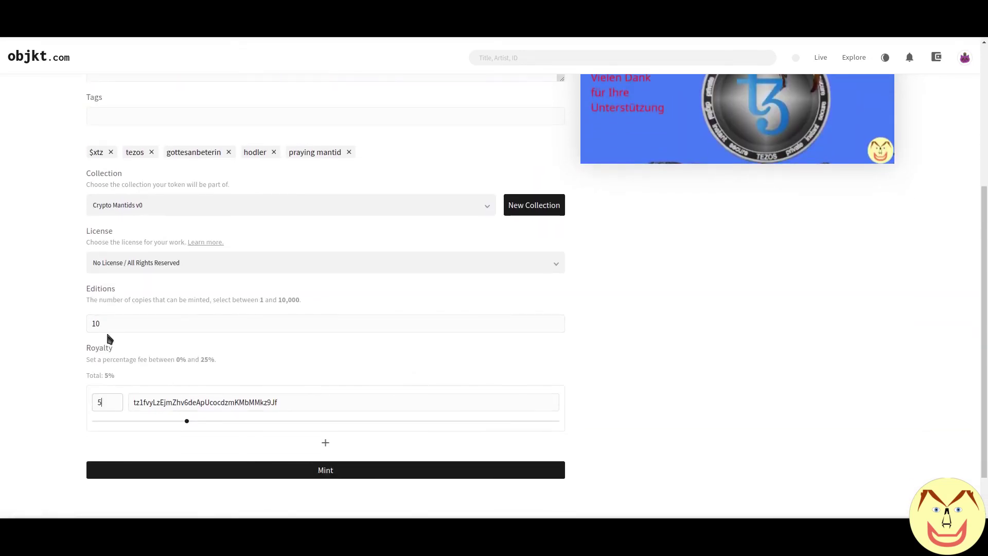
pyautogui.click(333, 471)
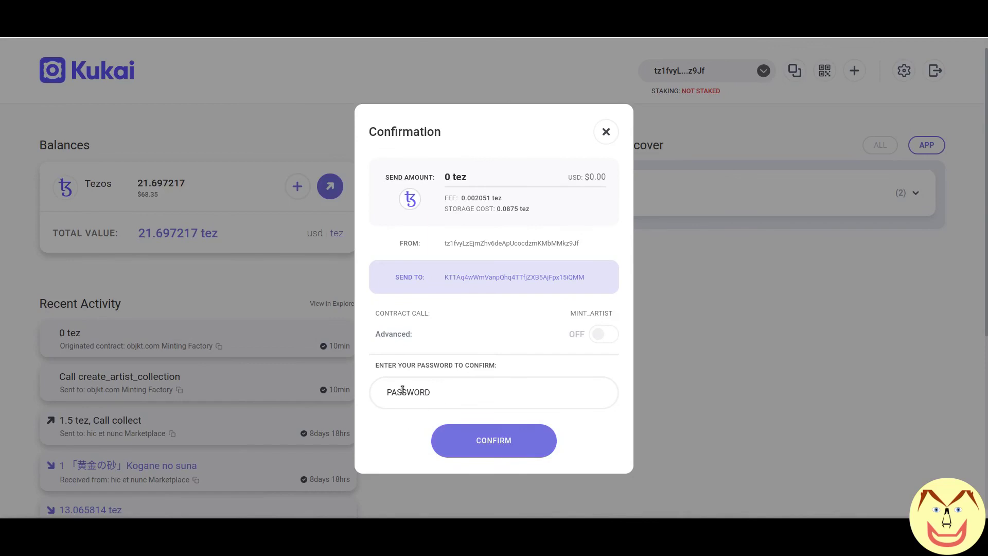
# Step: Enter the wallet password in Kukai to approve the mint_artist transaction
pyautogui.click(402, 391)
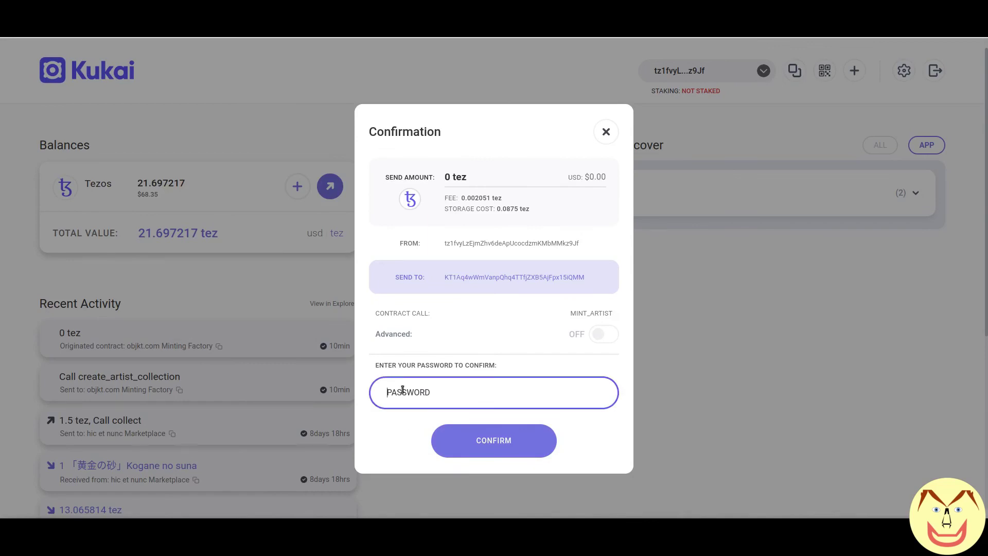
pyautogui.write('•••••••••••')
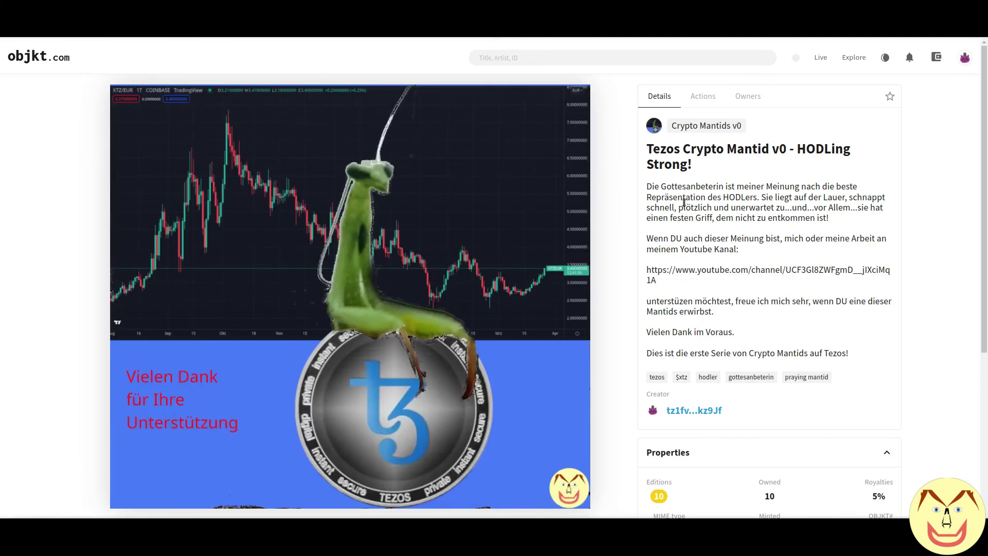
# Step: In the token's Actions tab, enter 10 editions at 0.2 tez each for listing
pyautogui.scroll(-5, 596, 205)
pyautogui.scroll(4, 400, 340)
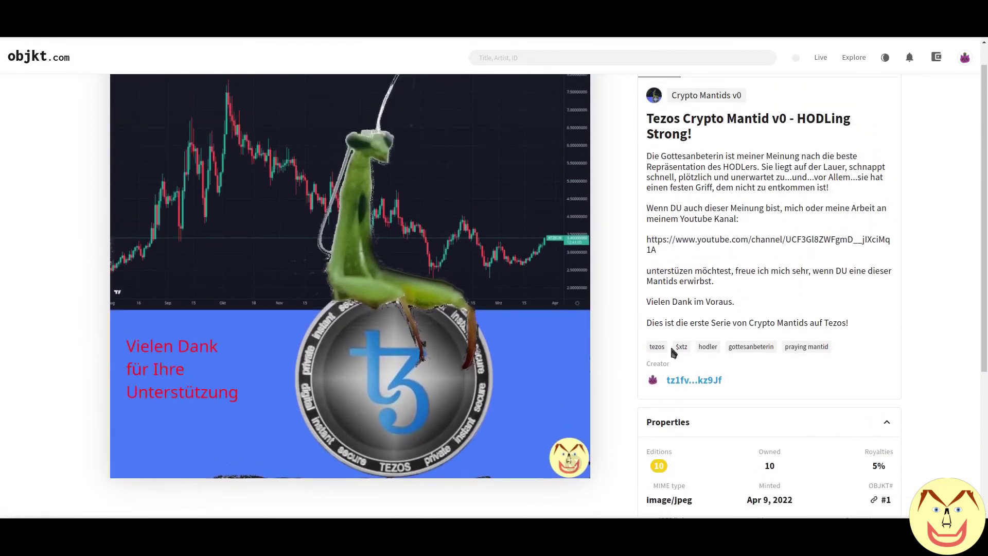
pyautogui.scroll(1, 621, 267)
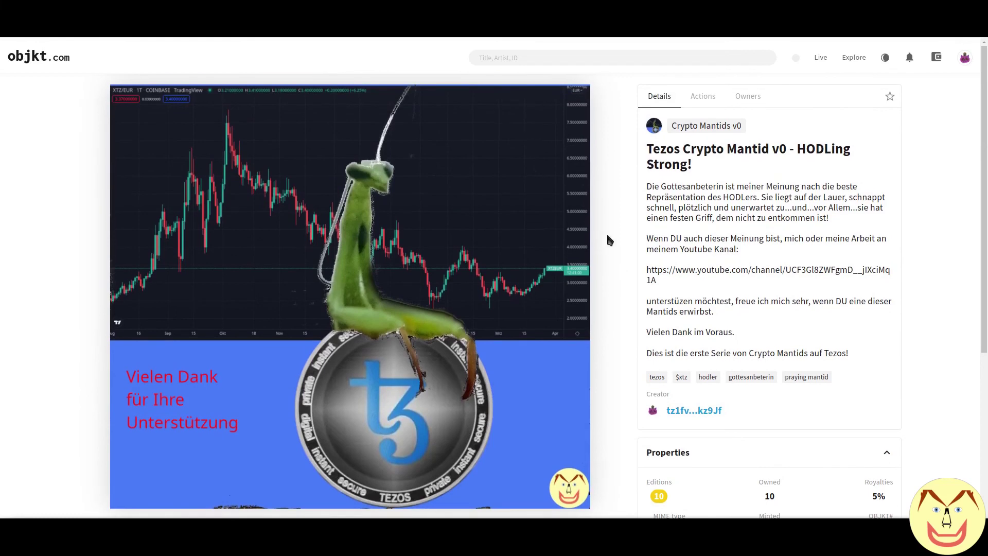
pyautogui.scroll(-5, 609, 239)
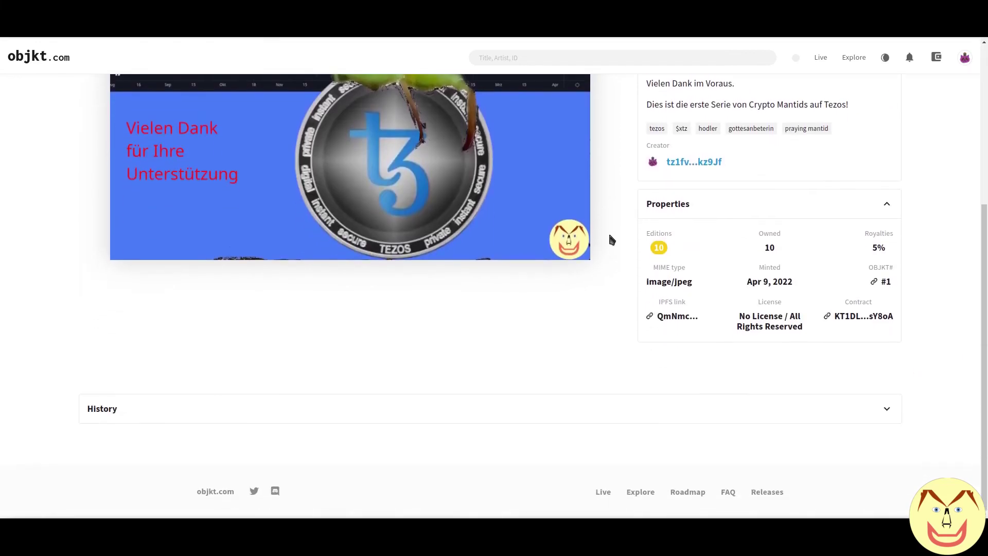
pyautogui.scroll(5, 611, 240)
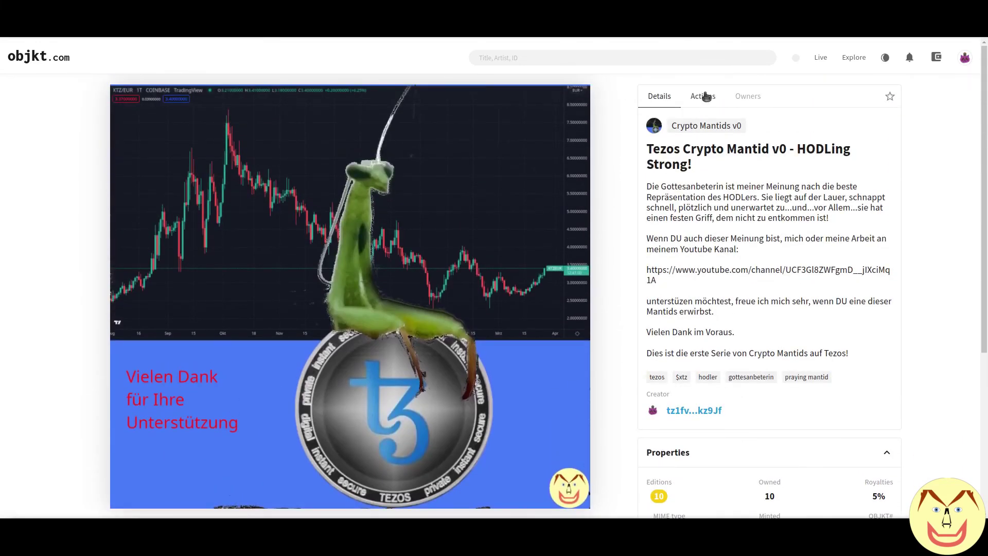
pyautogui.click(706, 97)
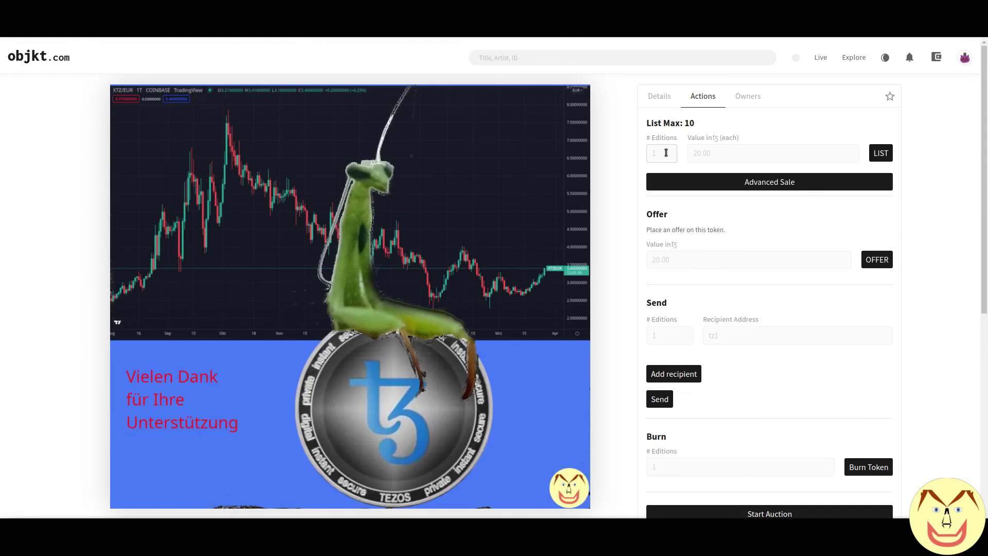
pyautogui.write('10')
pyautogui.click(710, 151)
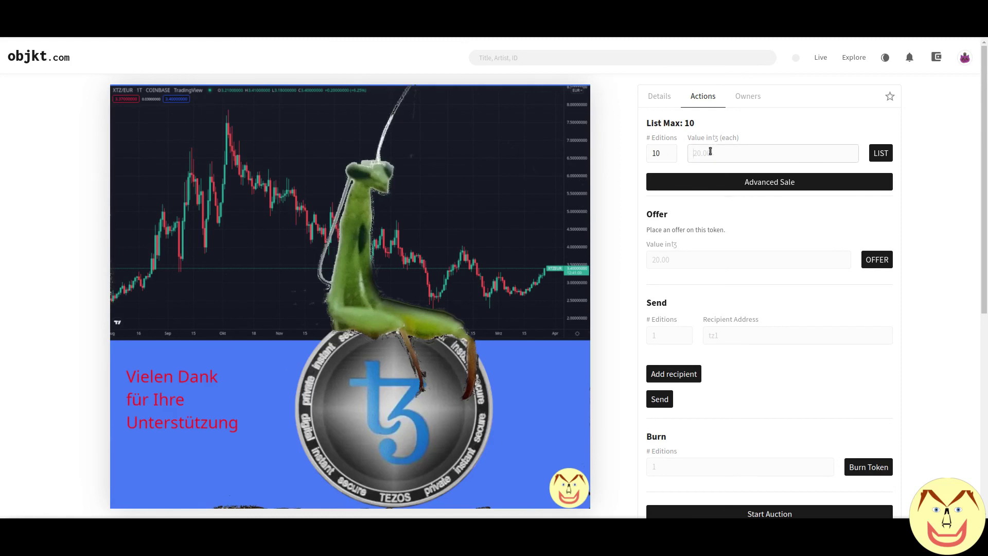
pyautogui.write('0.2')
# Step: Submit the listing and confirm it in Kukai with the wallet password
pyautogui.click(881, 154)
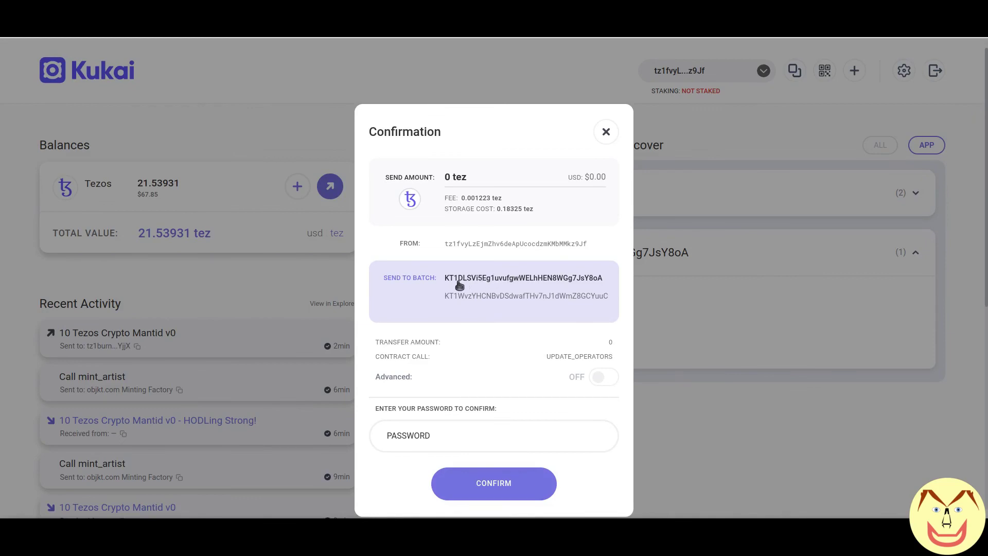
pyautogui.click(450, 441)
pyautogui.write('••••••••••••')
pyautogui.click(442, 484)
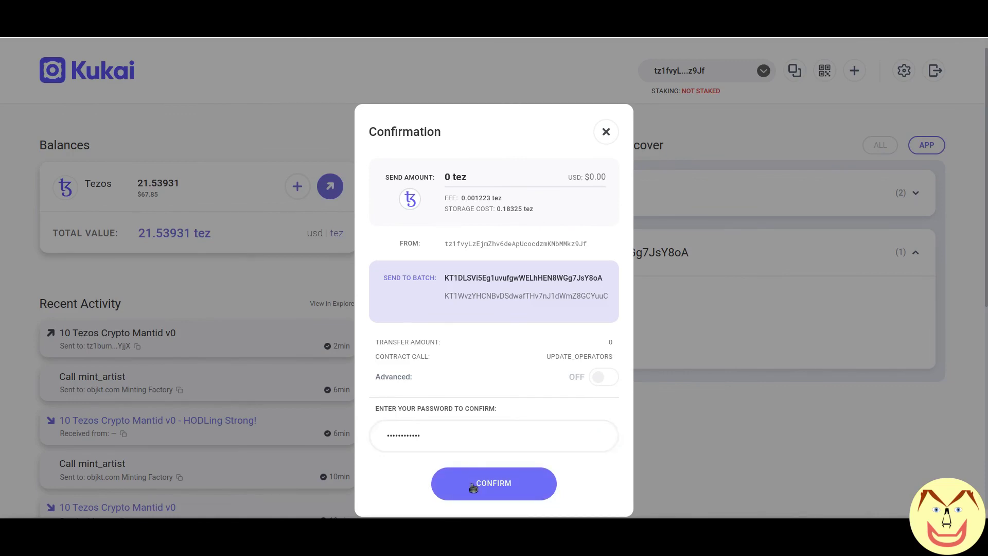